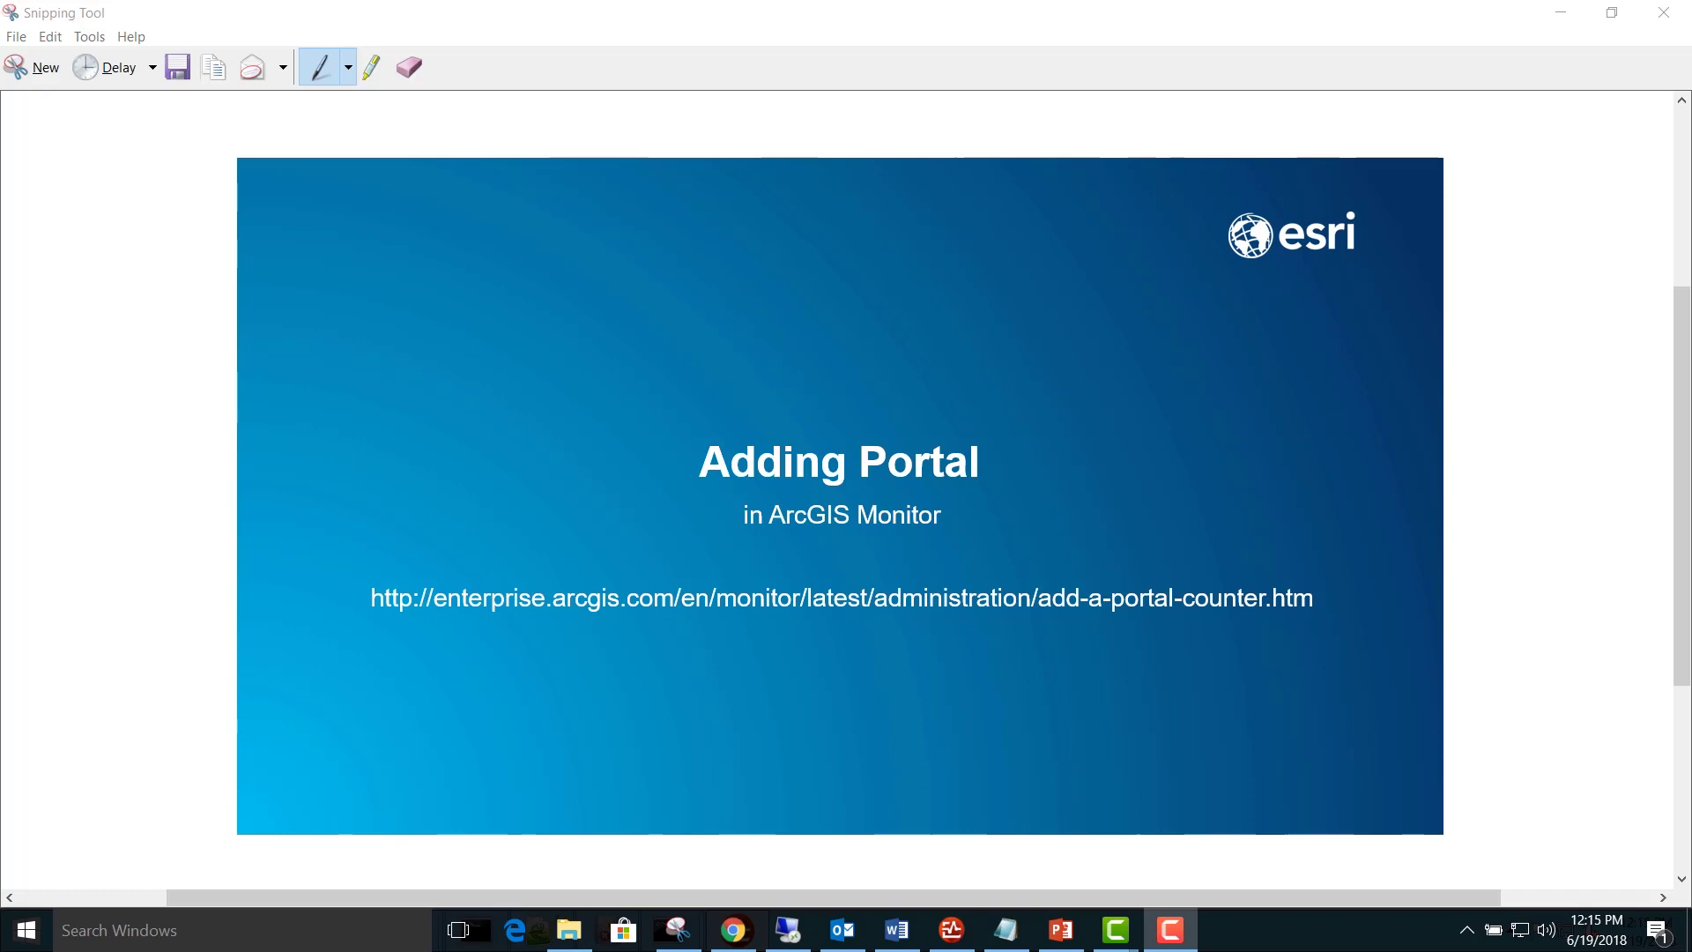
# - Add a new Portal counter under Prod in the tree and open its settings
pyautogui.click(1562, 14)
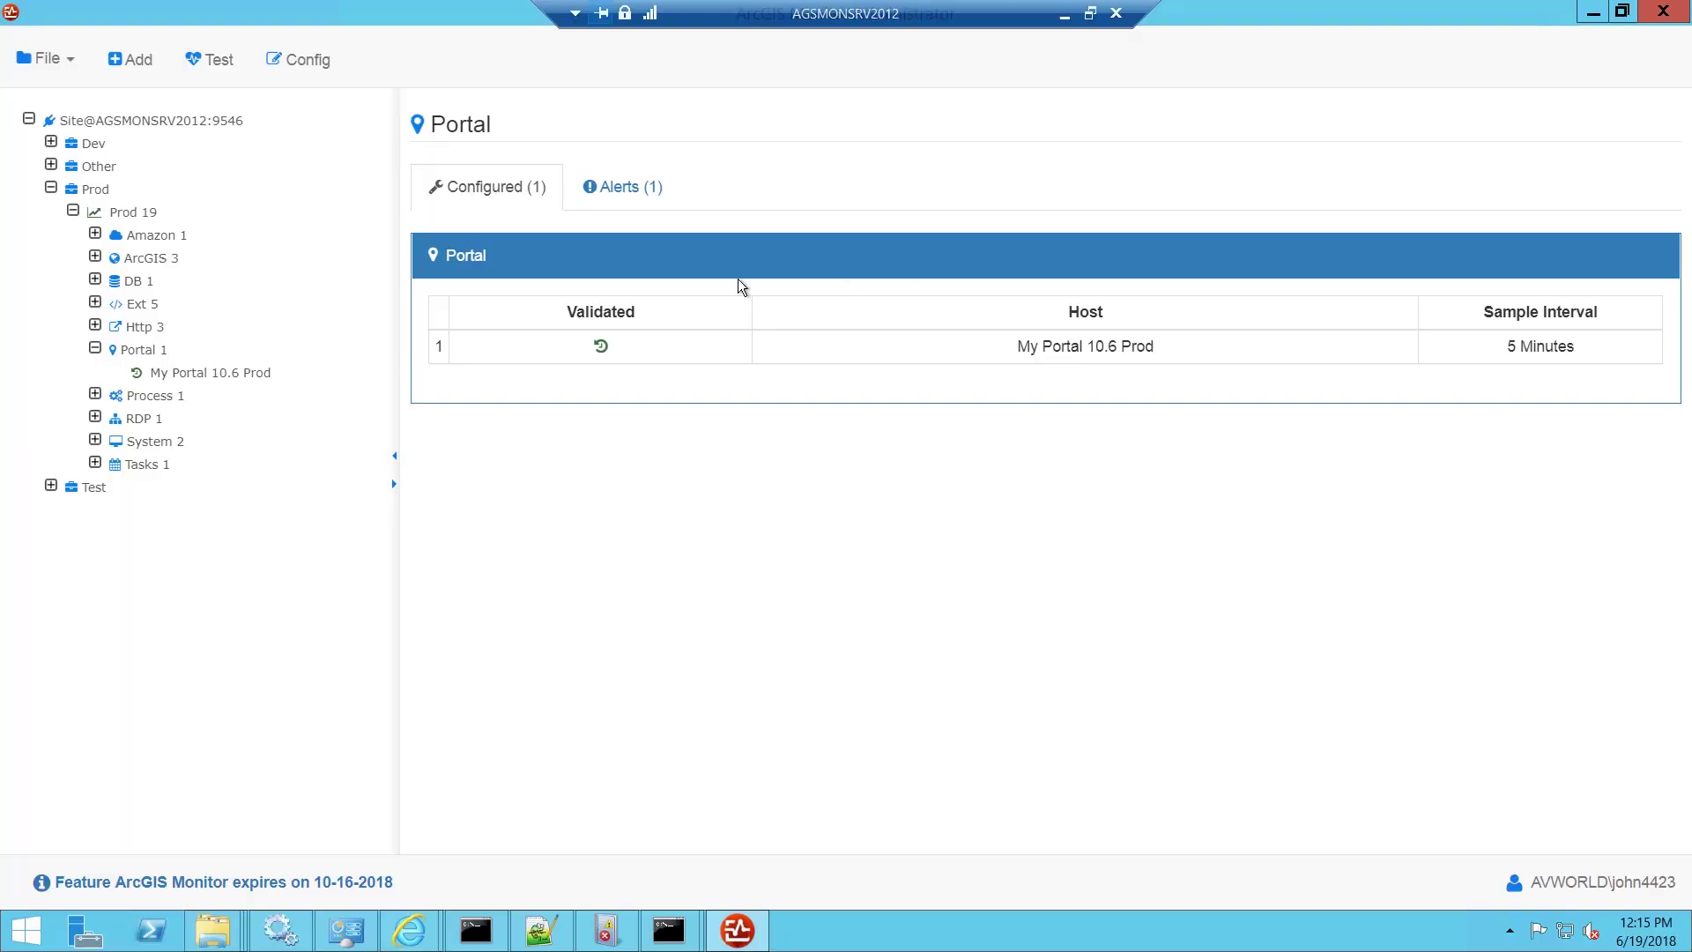
pyautogui.rightClick(154, 351)
pyautogui.click(211, 370)
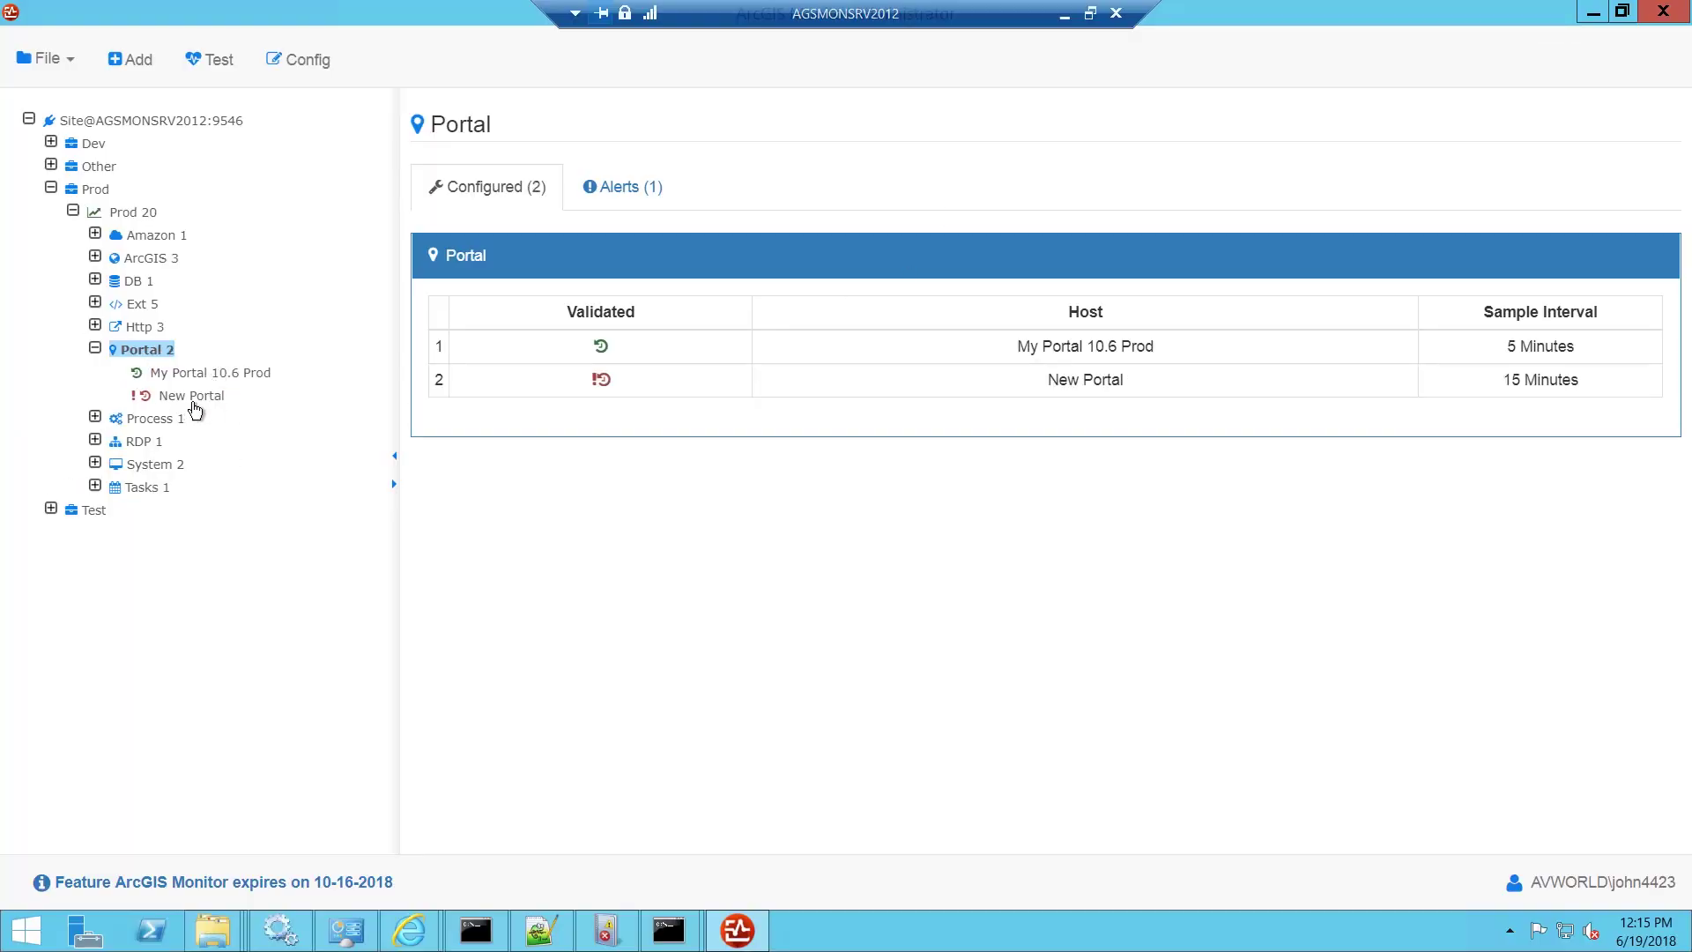
pyautogui.click(199, 397)
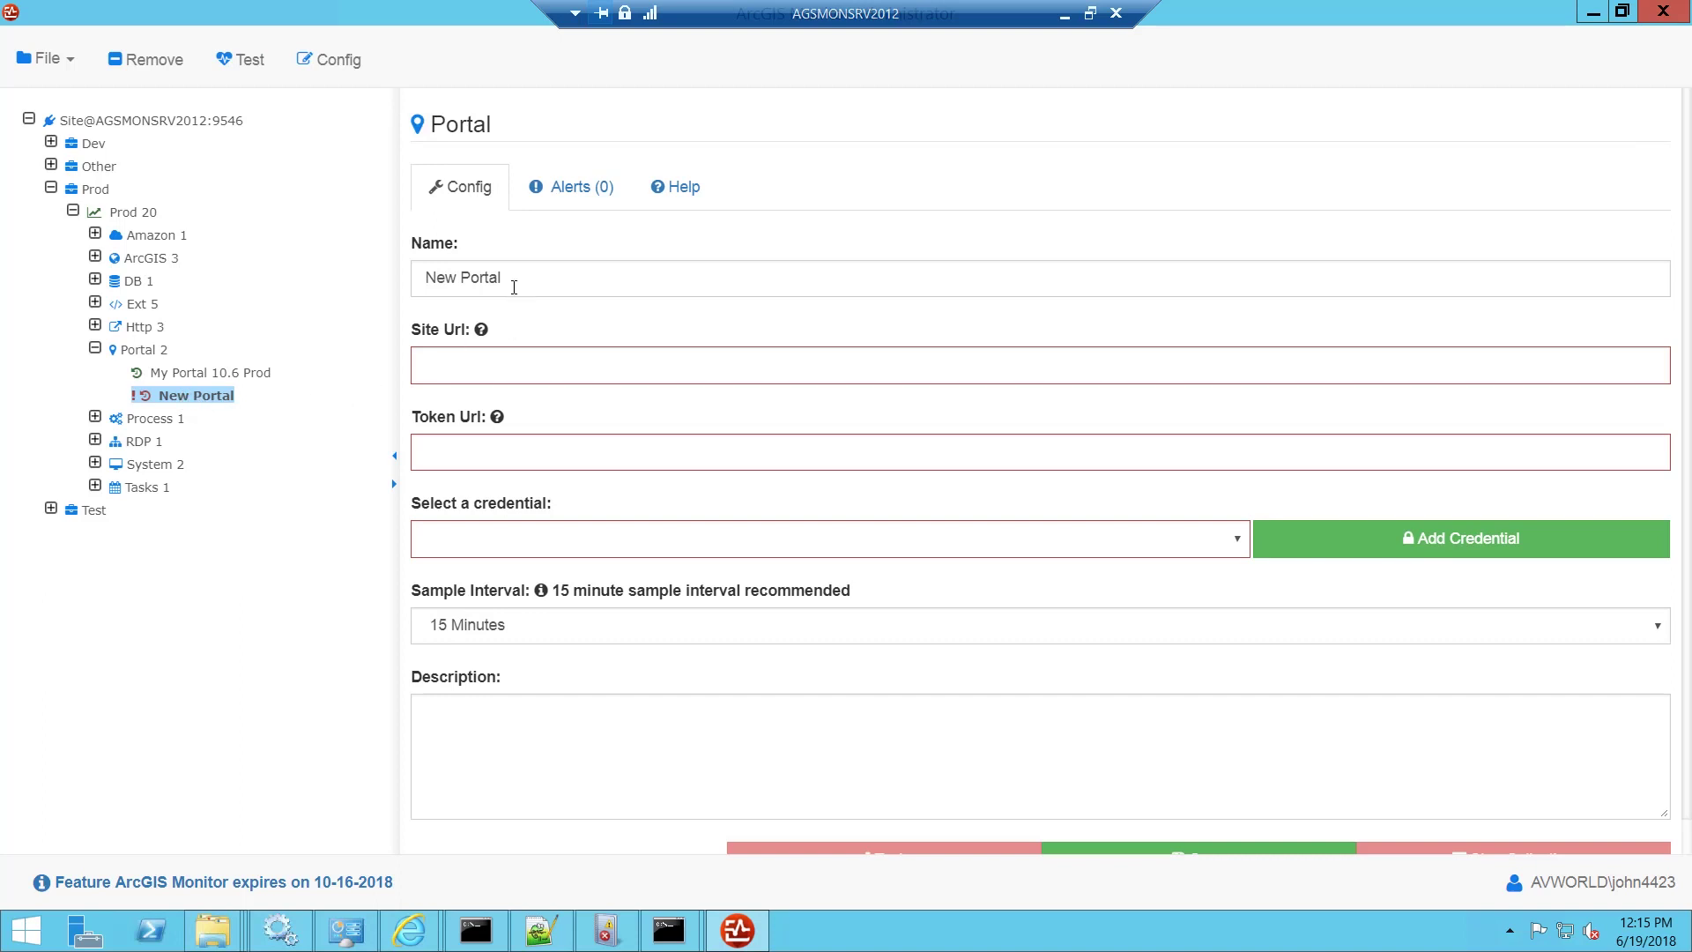
# - Rename the new counter to 'Herbie's Prod' and view the example site URL format
pyautogui.click(564, 278)
pyautogui.hotkey('ctrl', 'a')
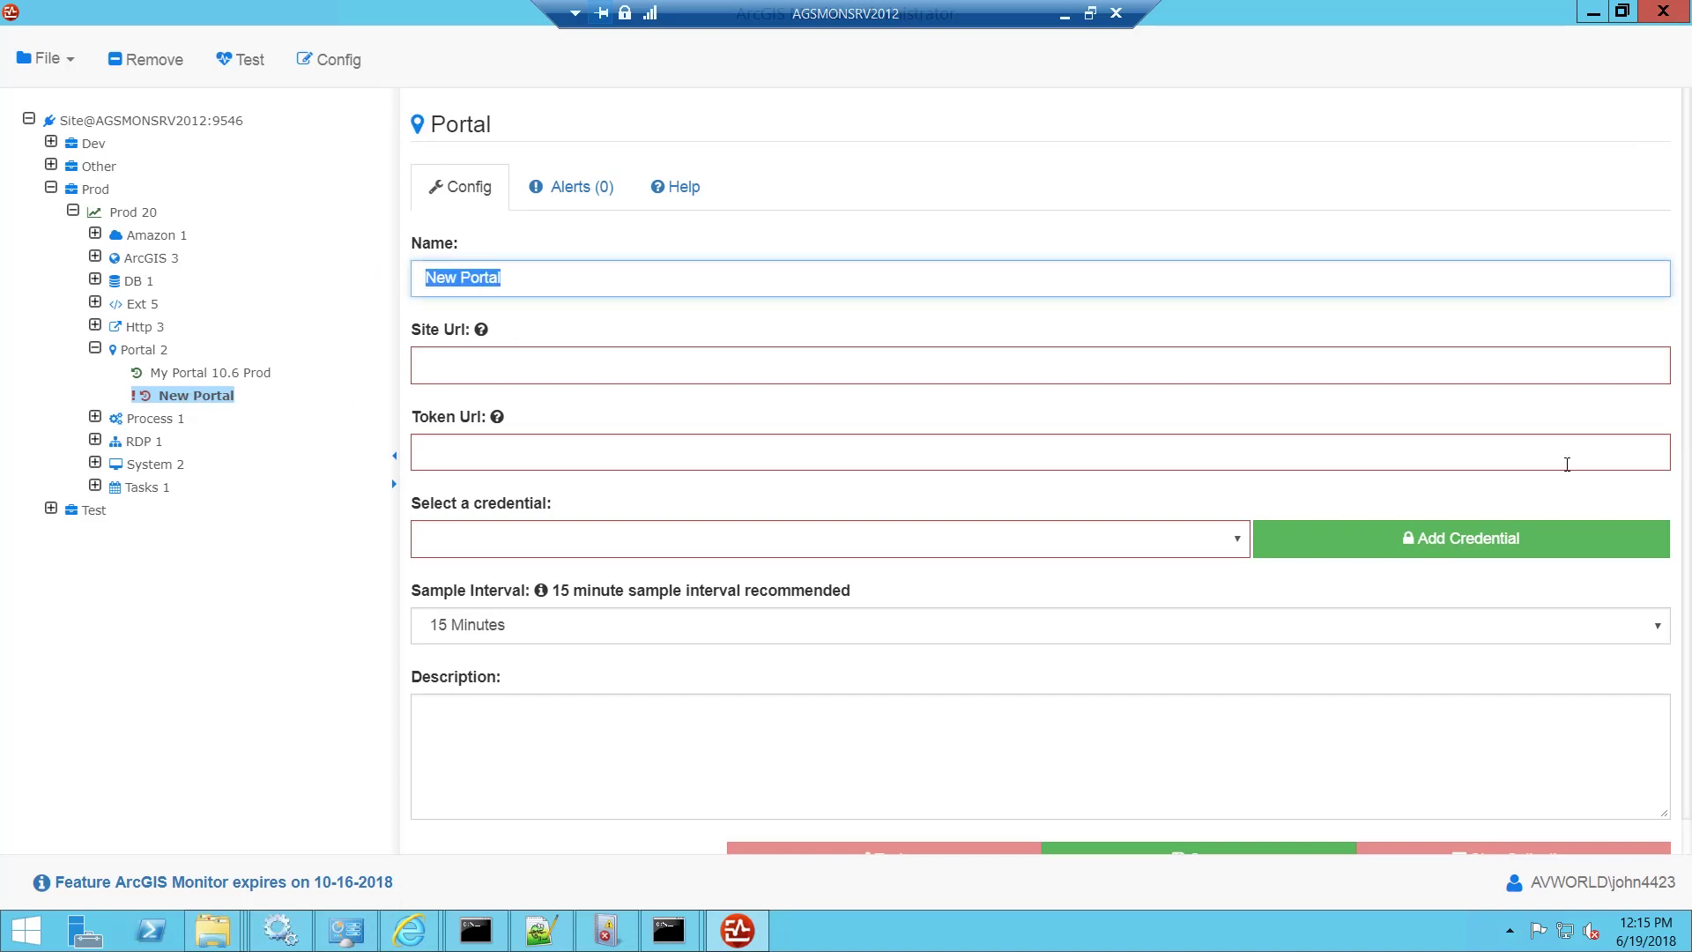
pyautogui.click(522, 279)
pyautogui.hotkey('ctrl', 'a')
pyautogui.write("Herbie's Prod")
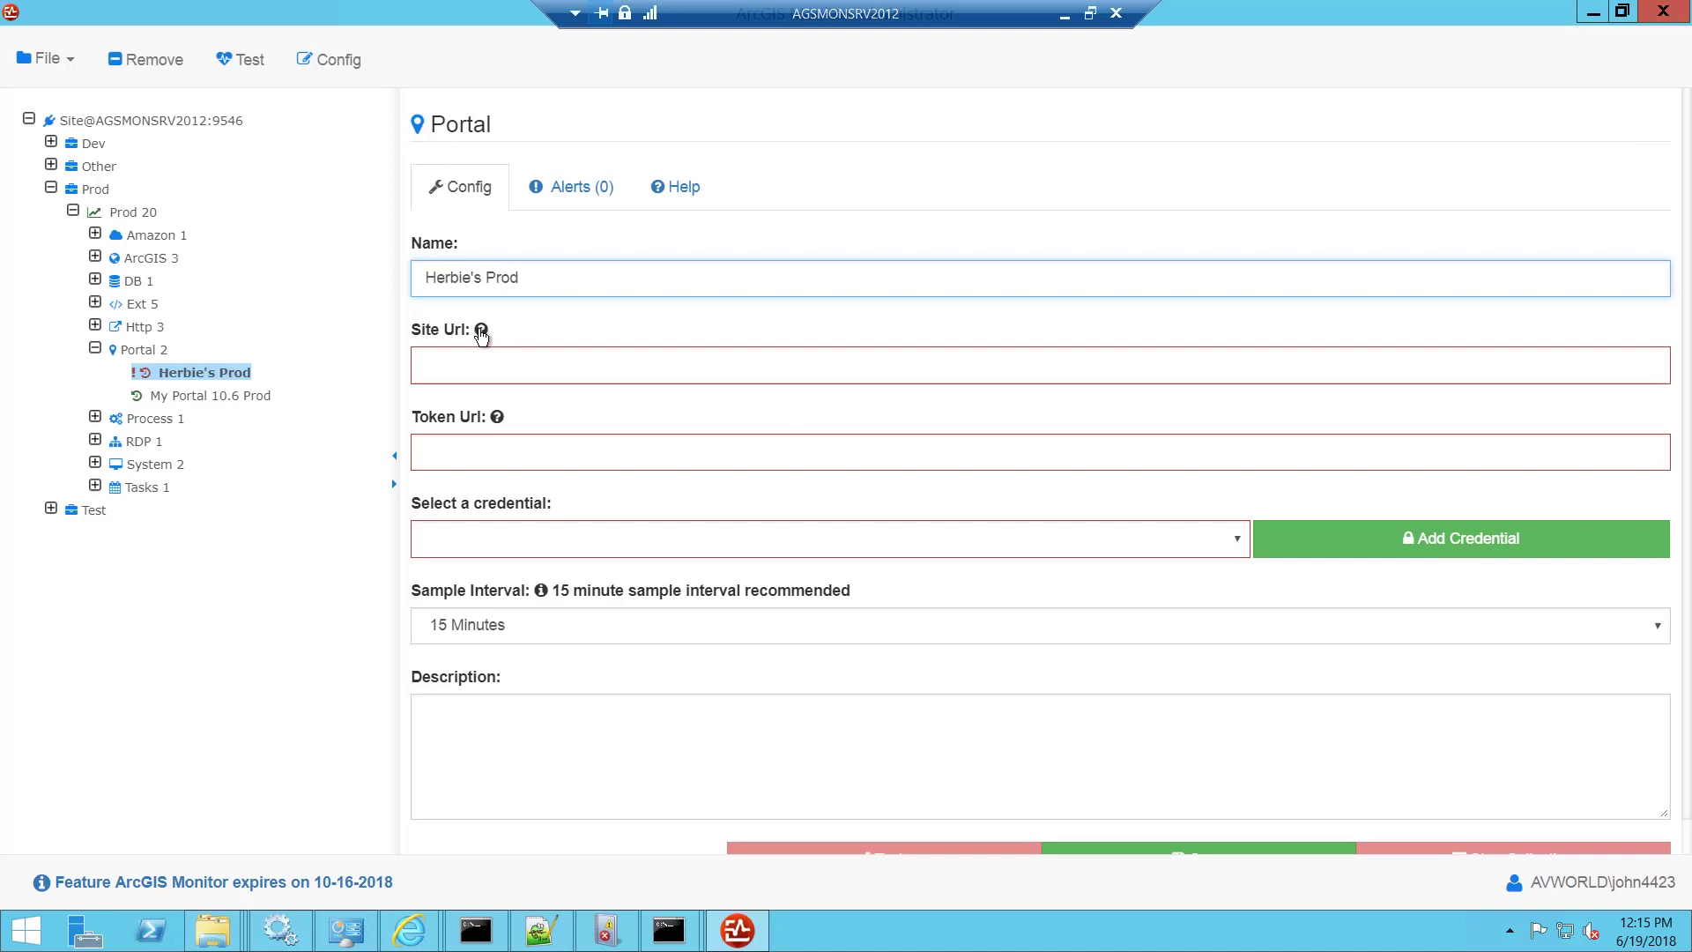
pyautogui.click(482, 333)
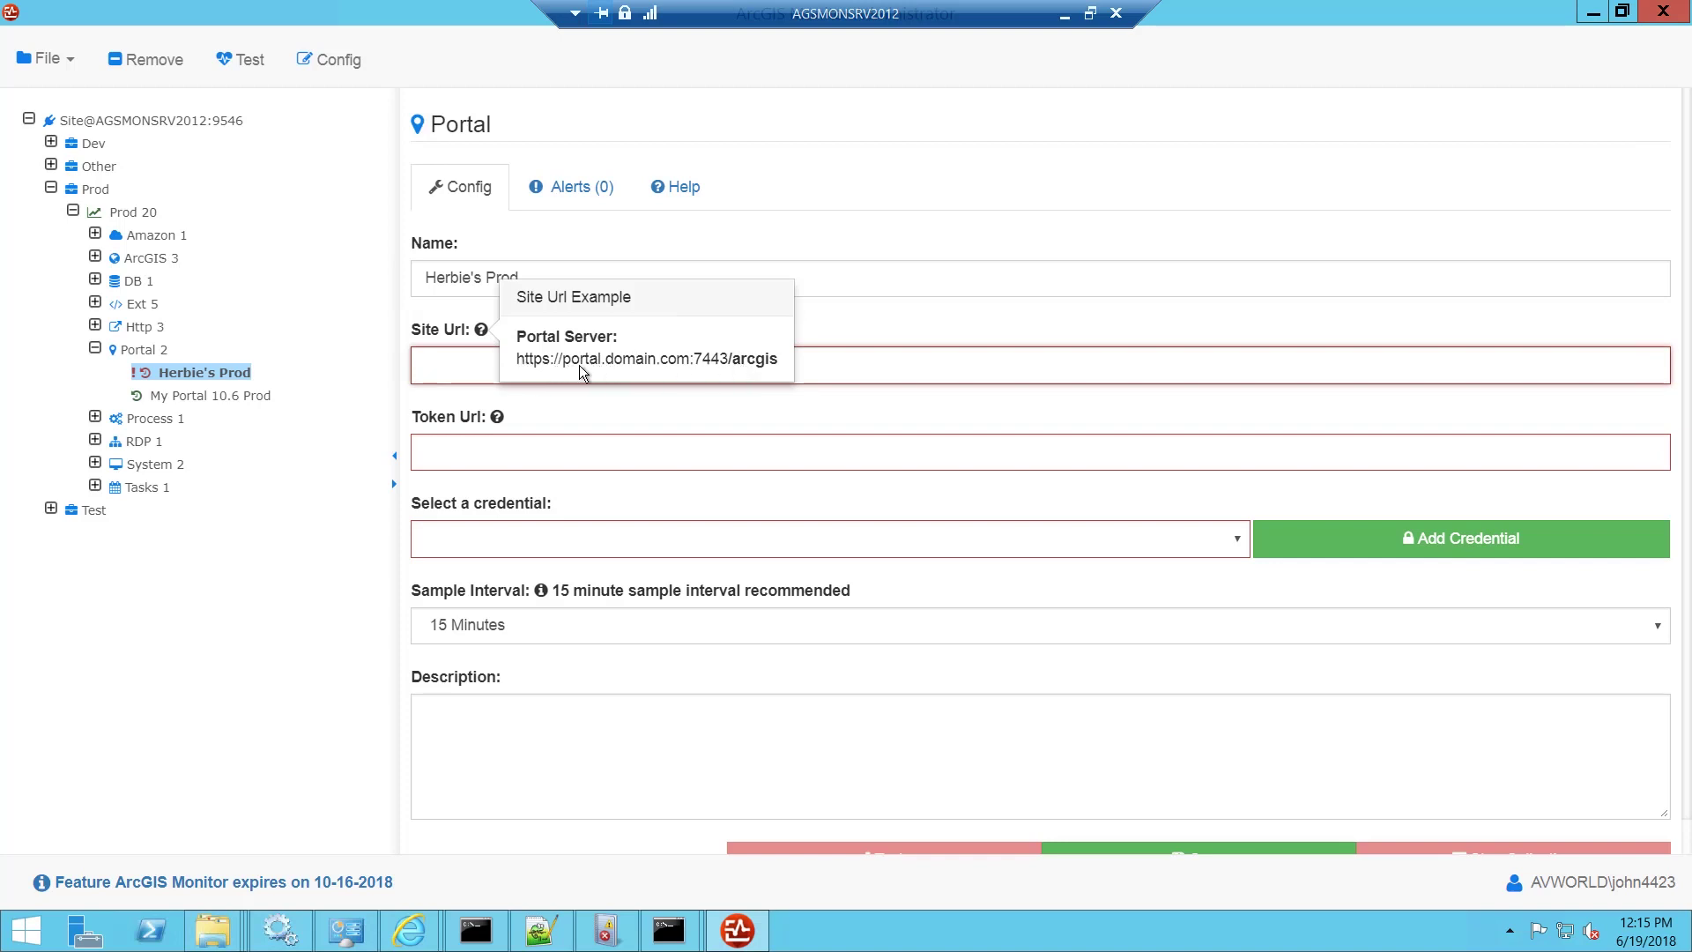
pyautogui.click(481, 329)
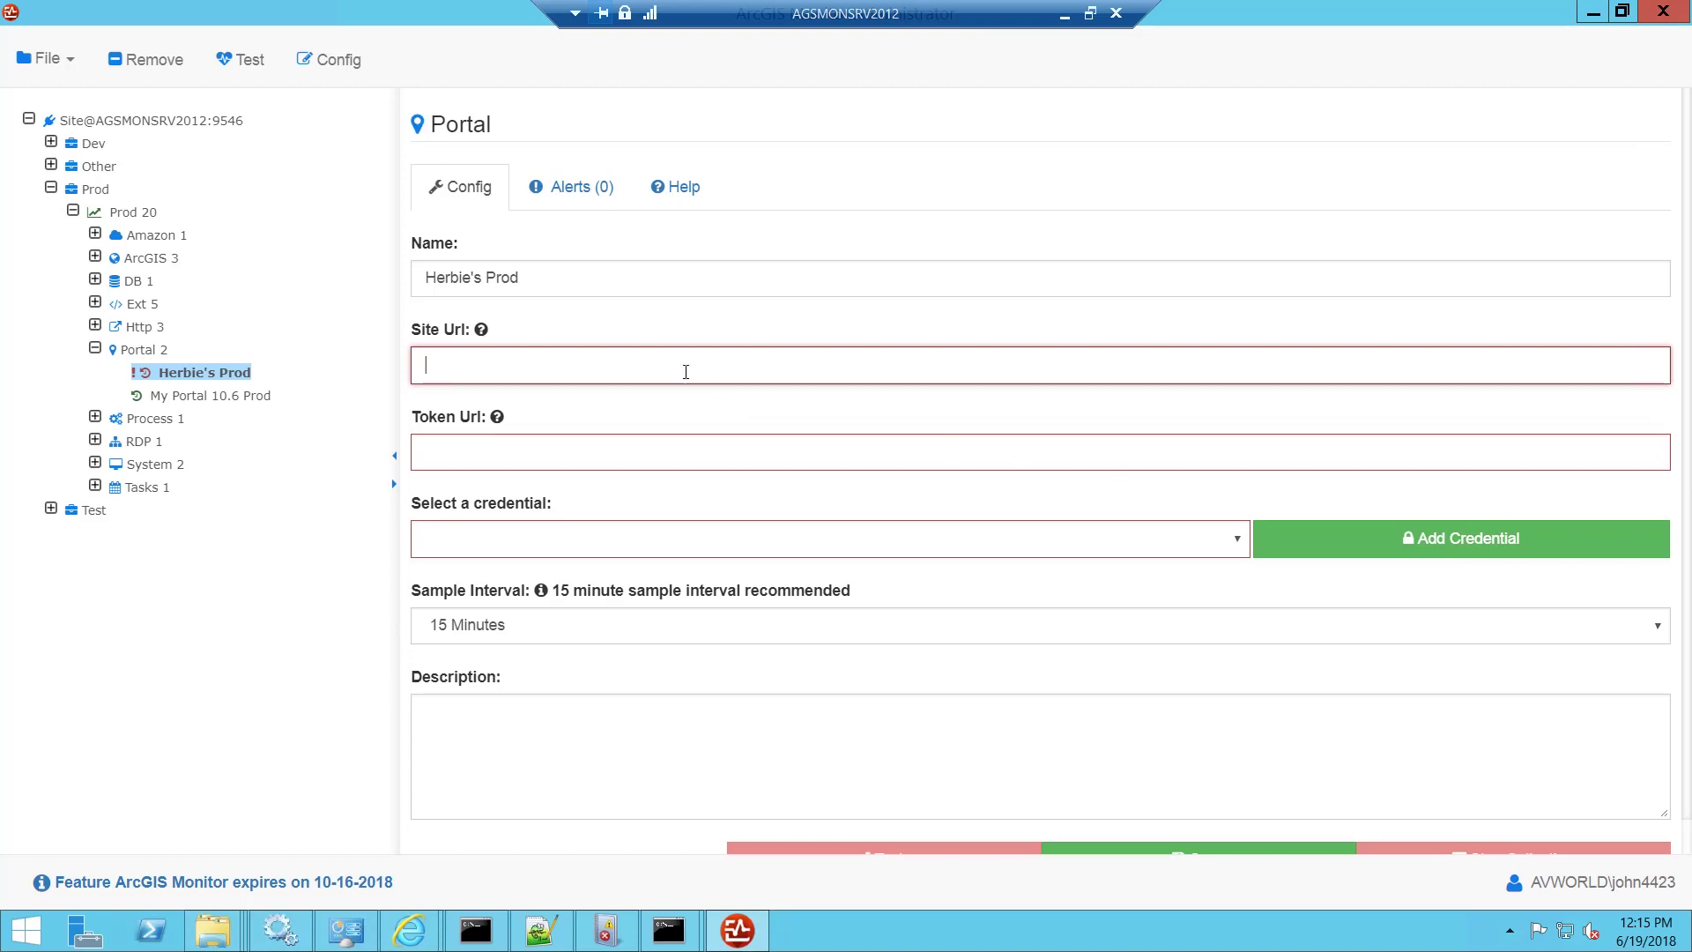
pyautogui.write('https://agsmonsrv2016.esri.com:7443/arcgis')
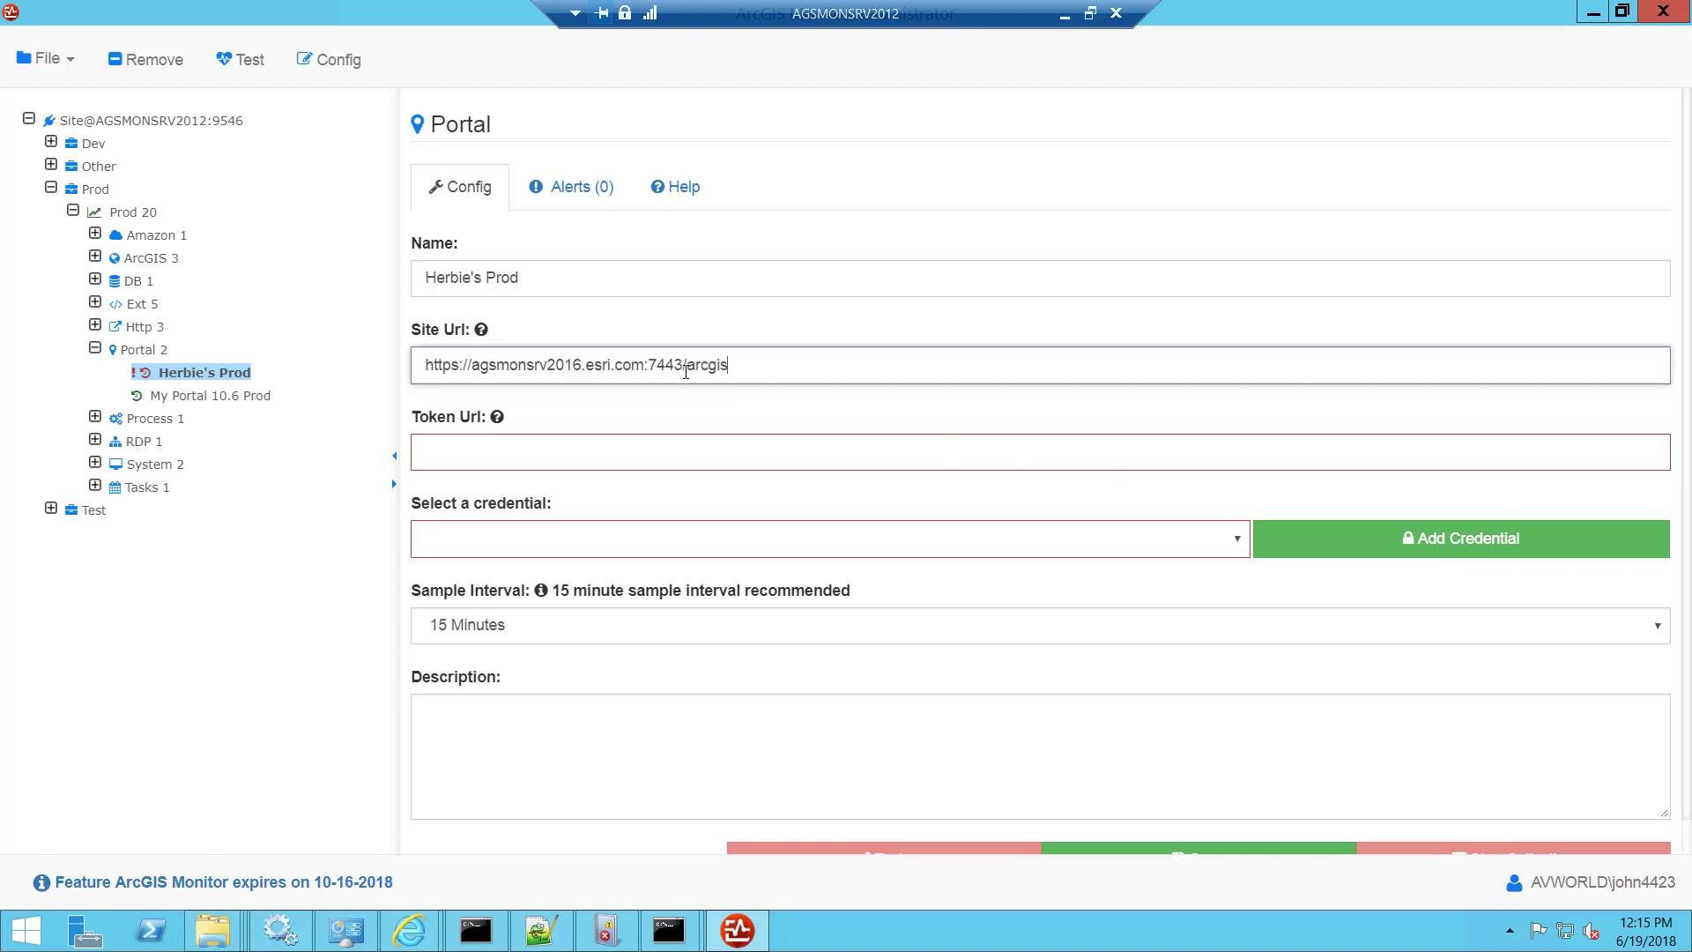
pyautogui.click(498, 419)
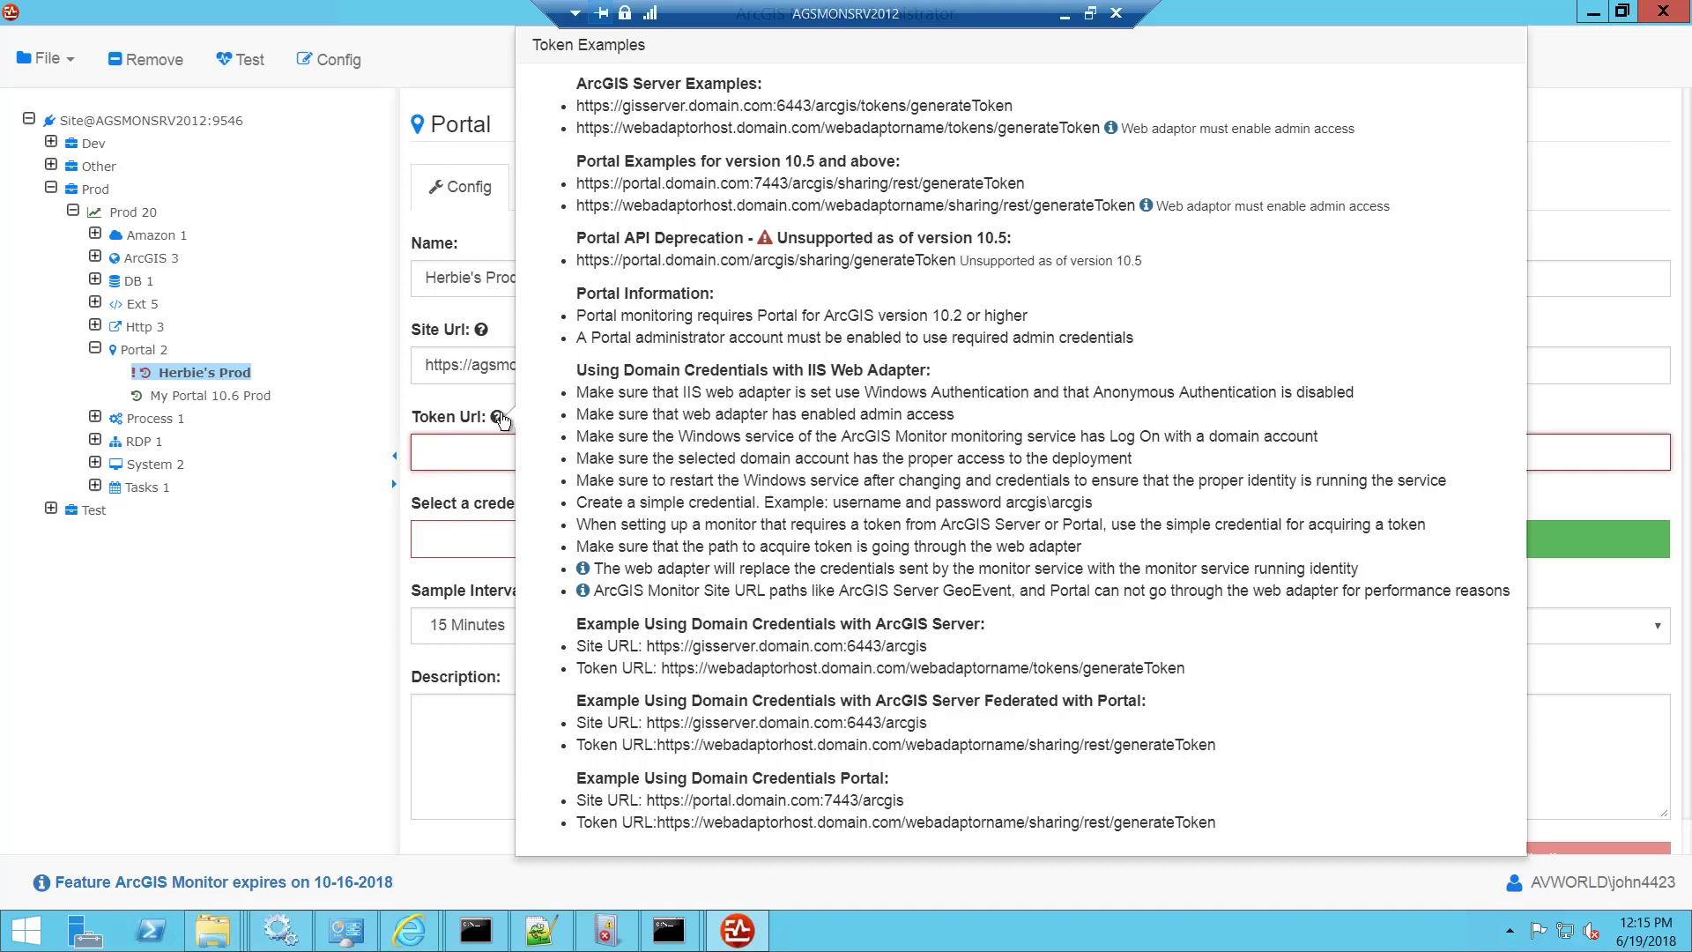
pyautogui.click(498, 415)
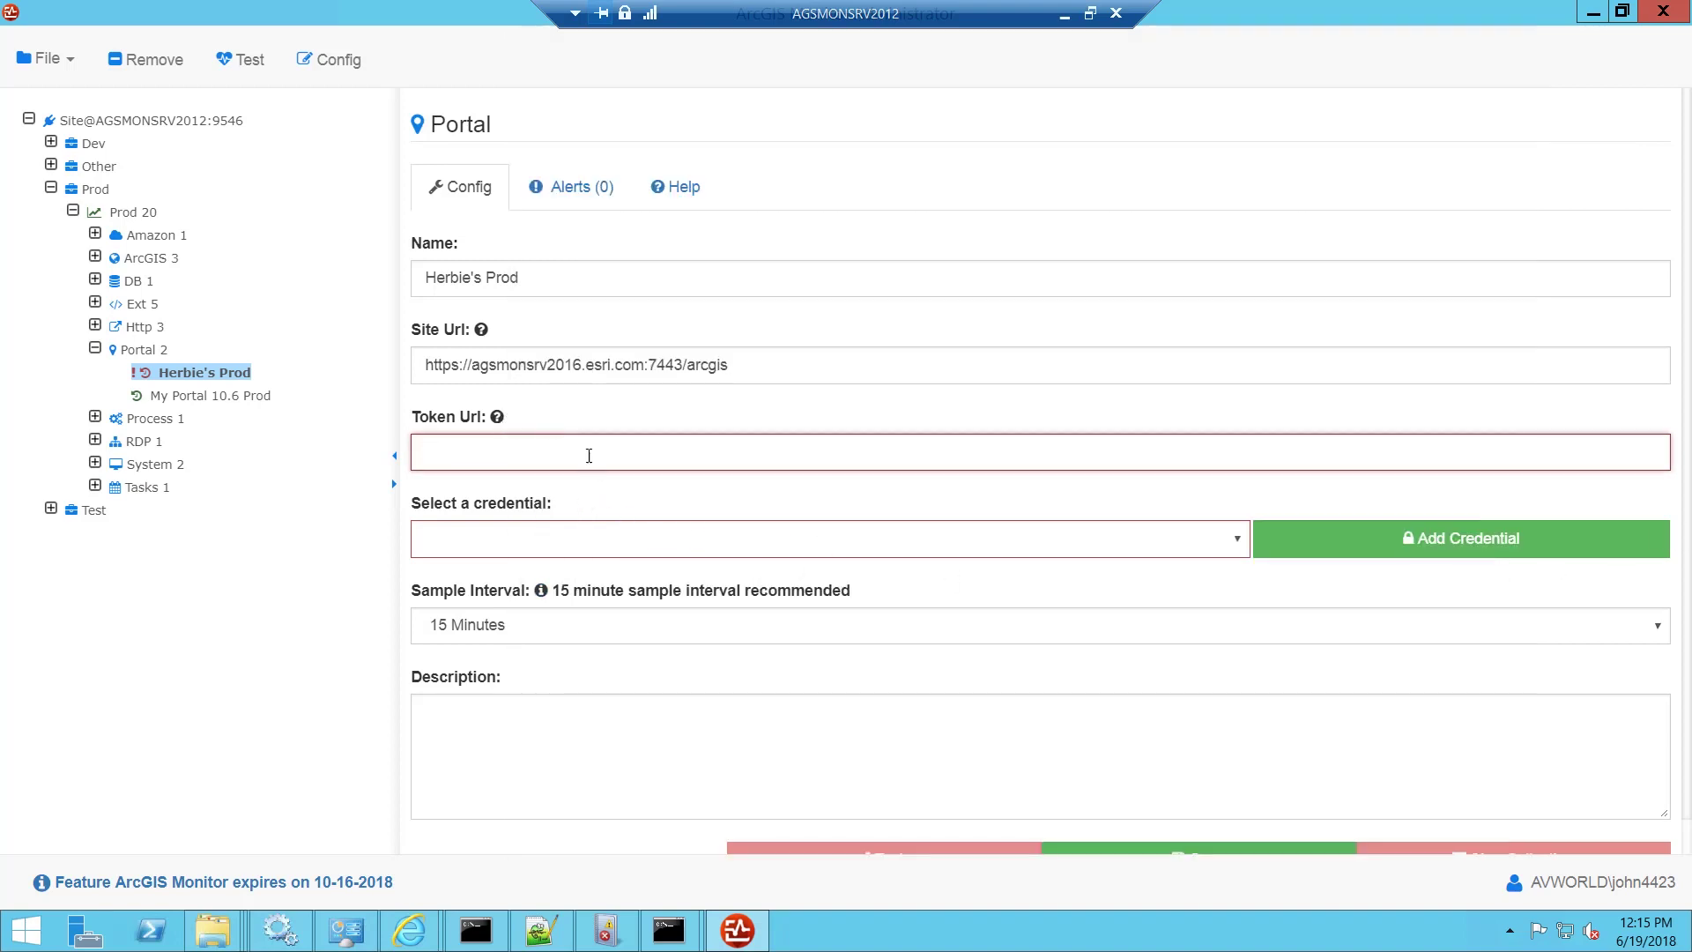
pyautogui.hotkey('ctrl', 'v')
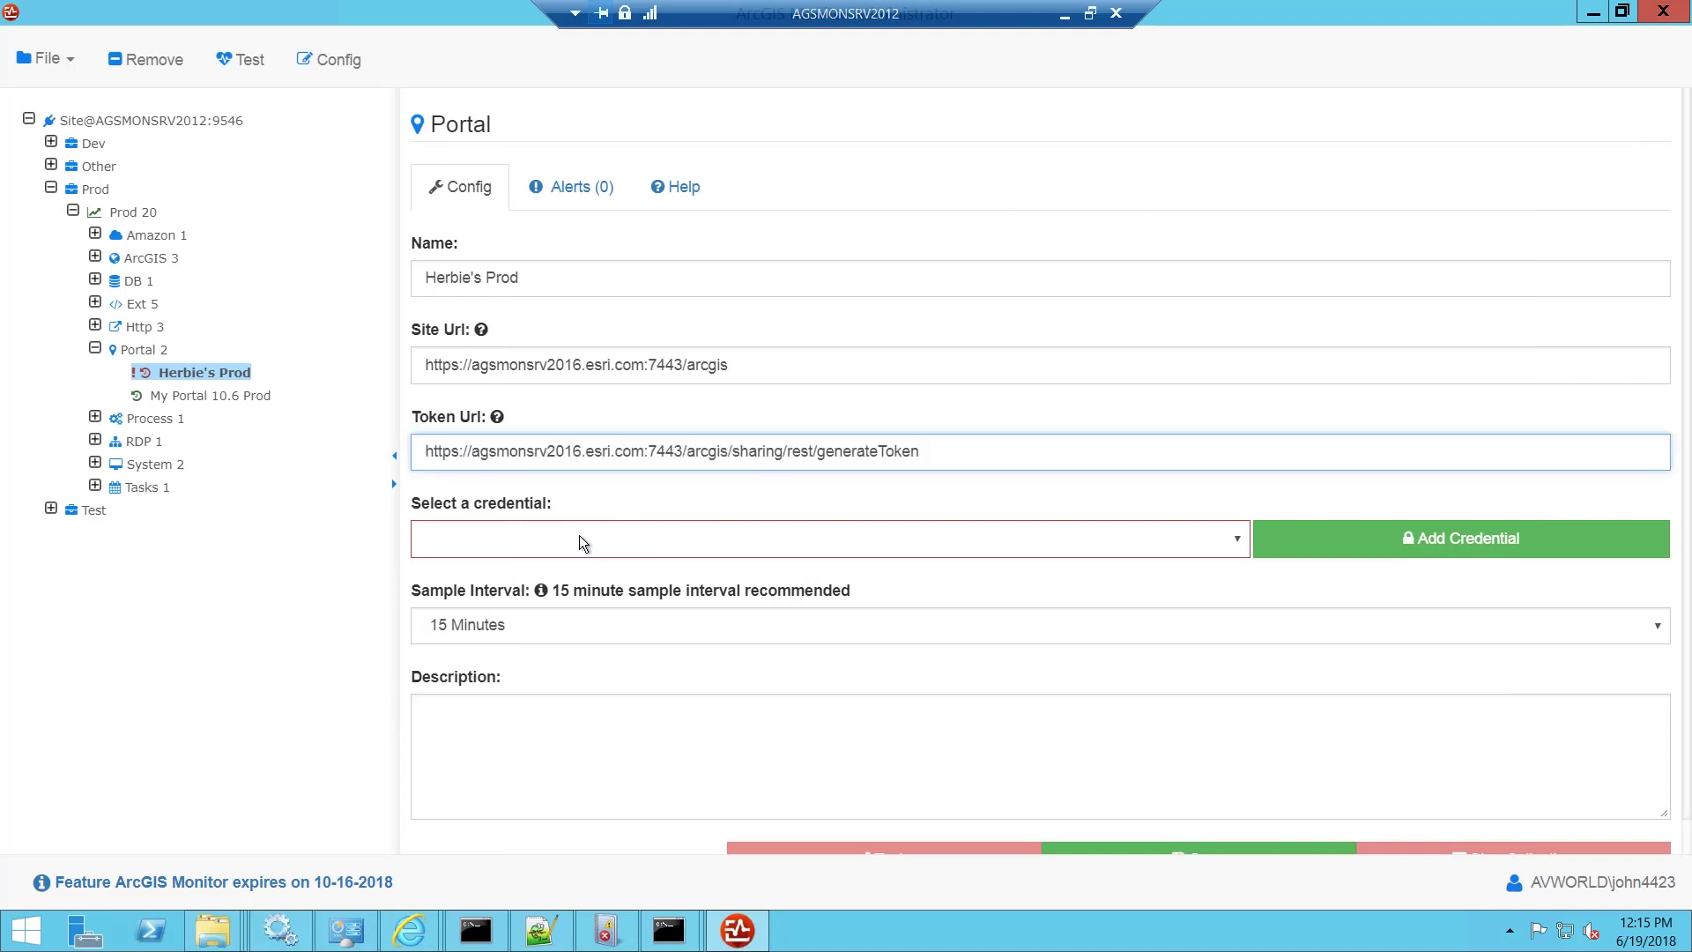
pyautogui.click(585, 538)
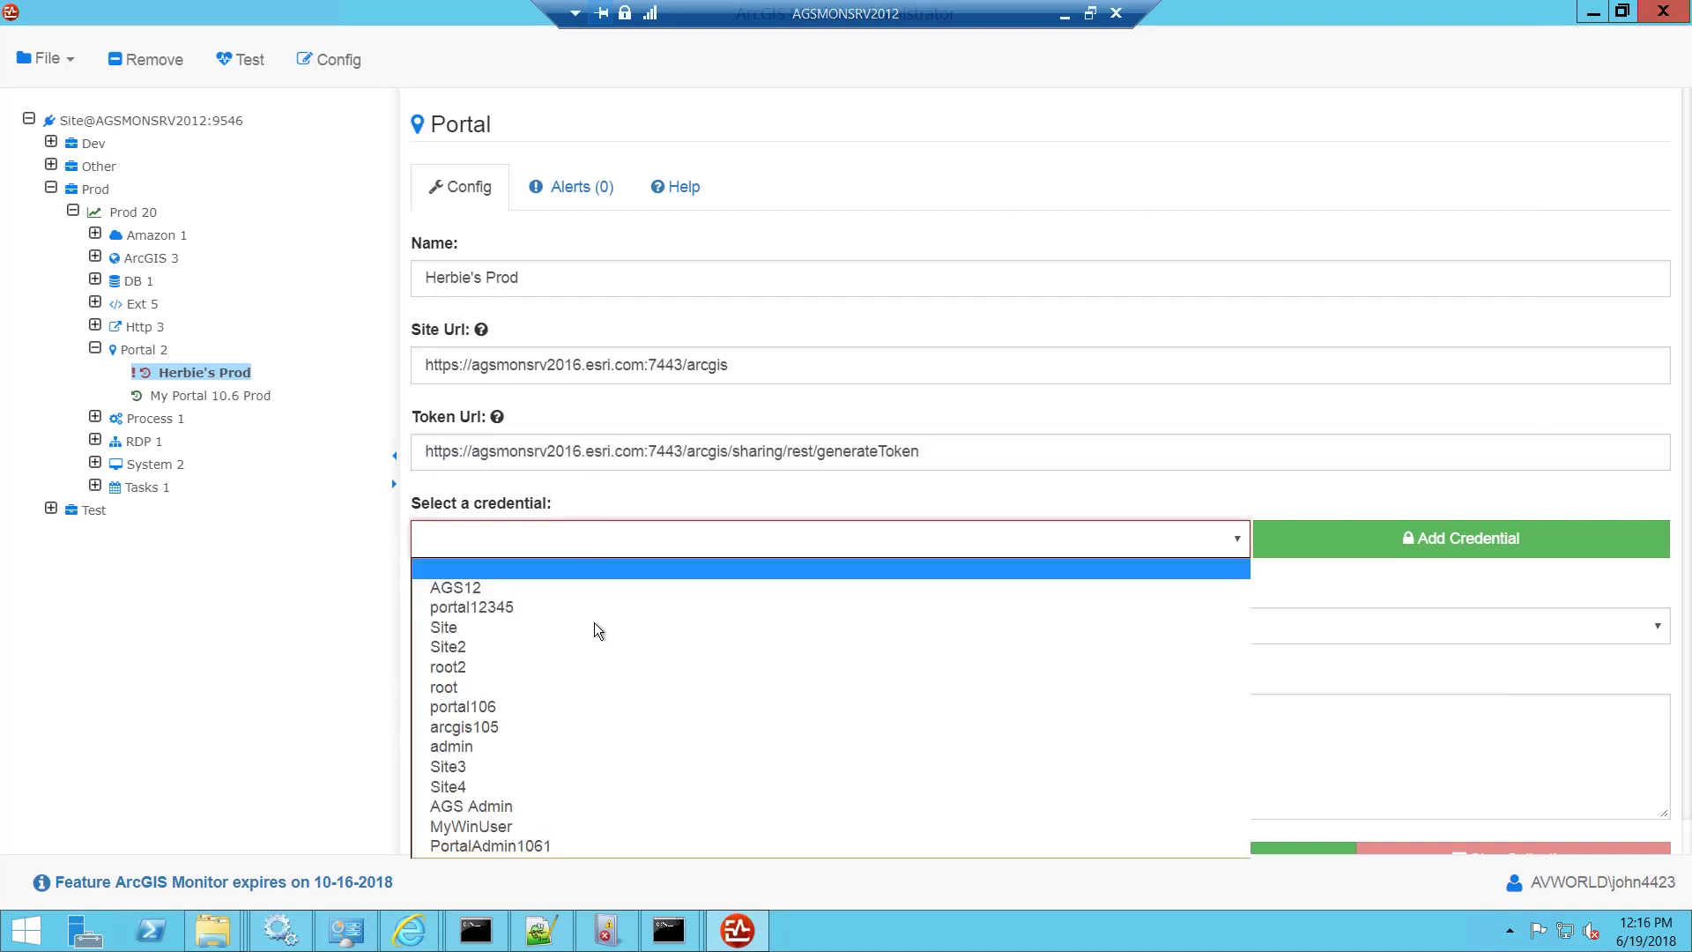
# - Choose the PortalAdmin credential, keep 15 Minutes sampling, and select the name text to copy
pyautogui.click(548, 846)
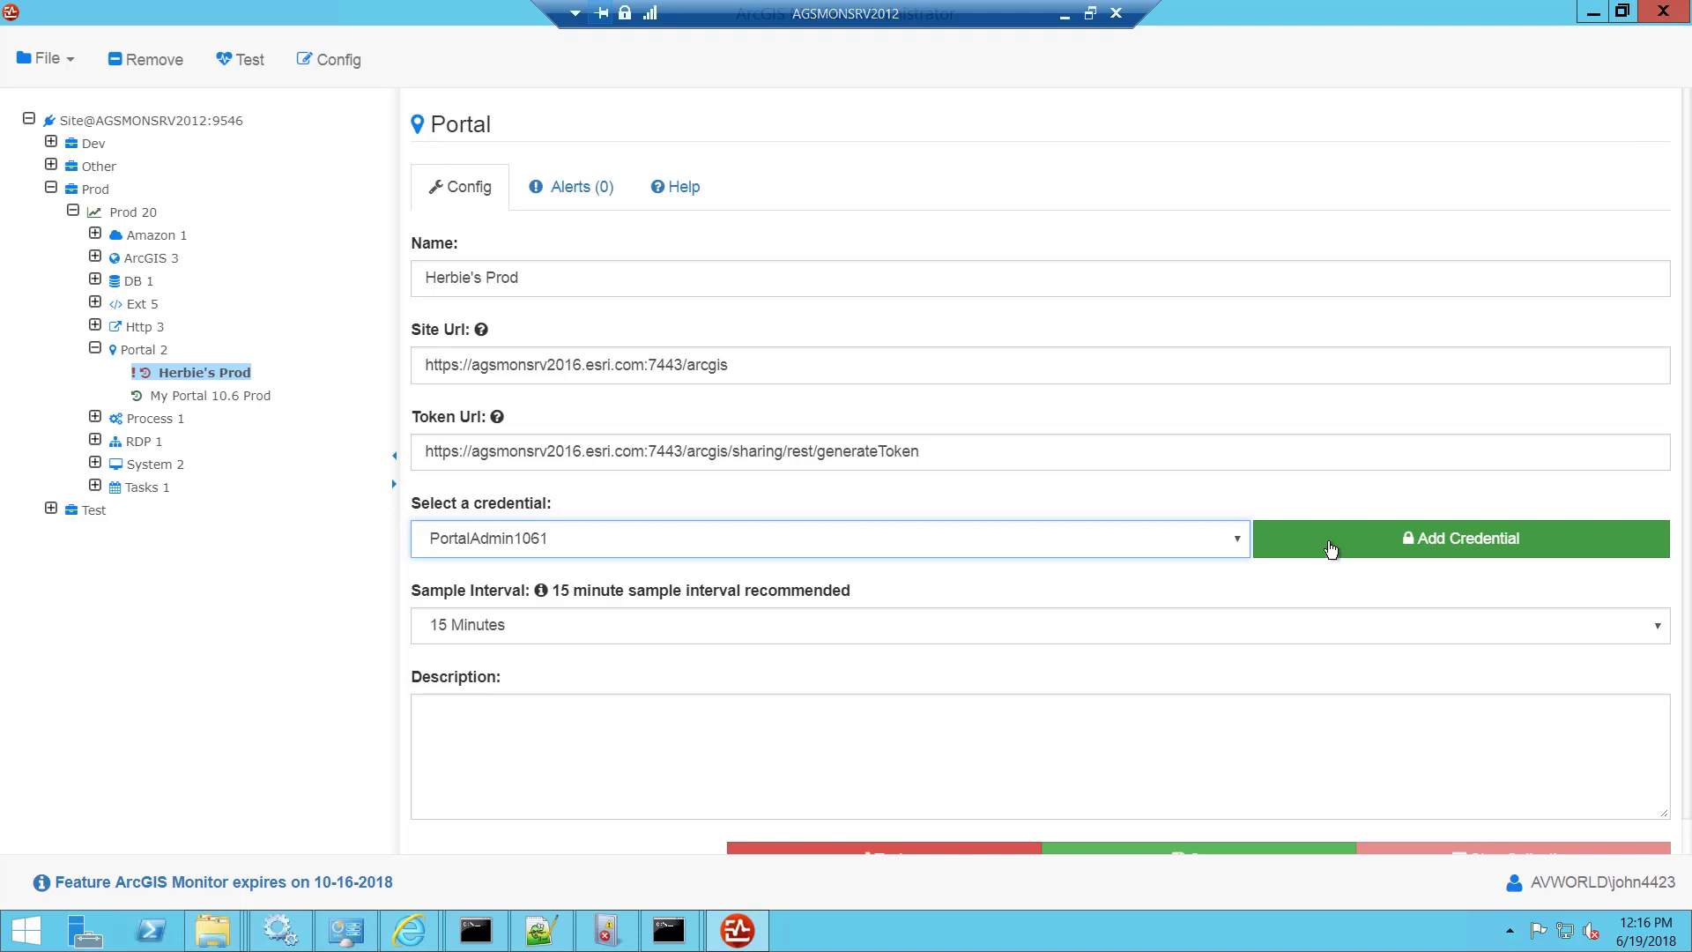
pyautogui.click(678, 622)
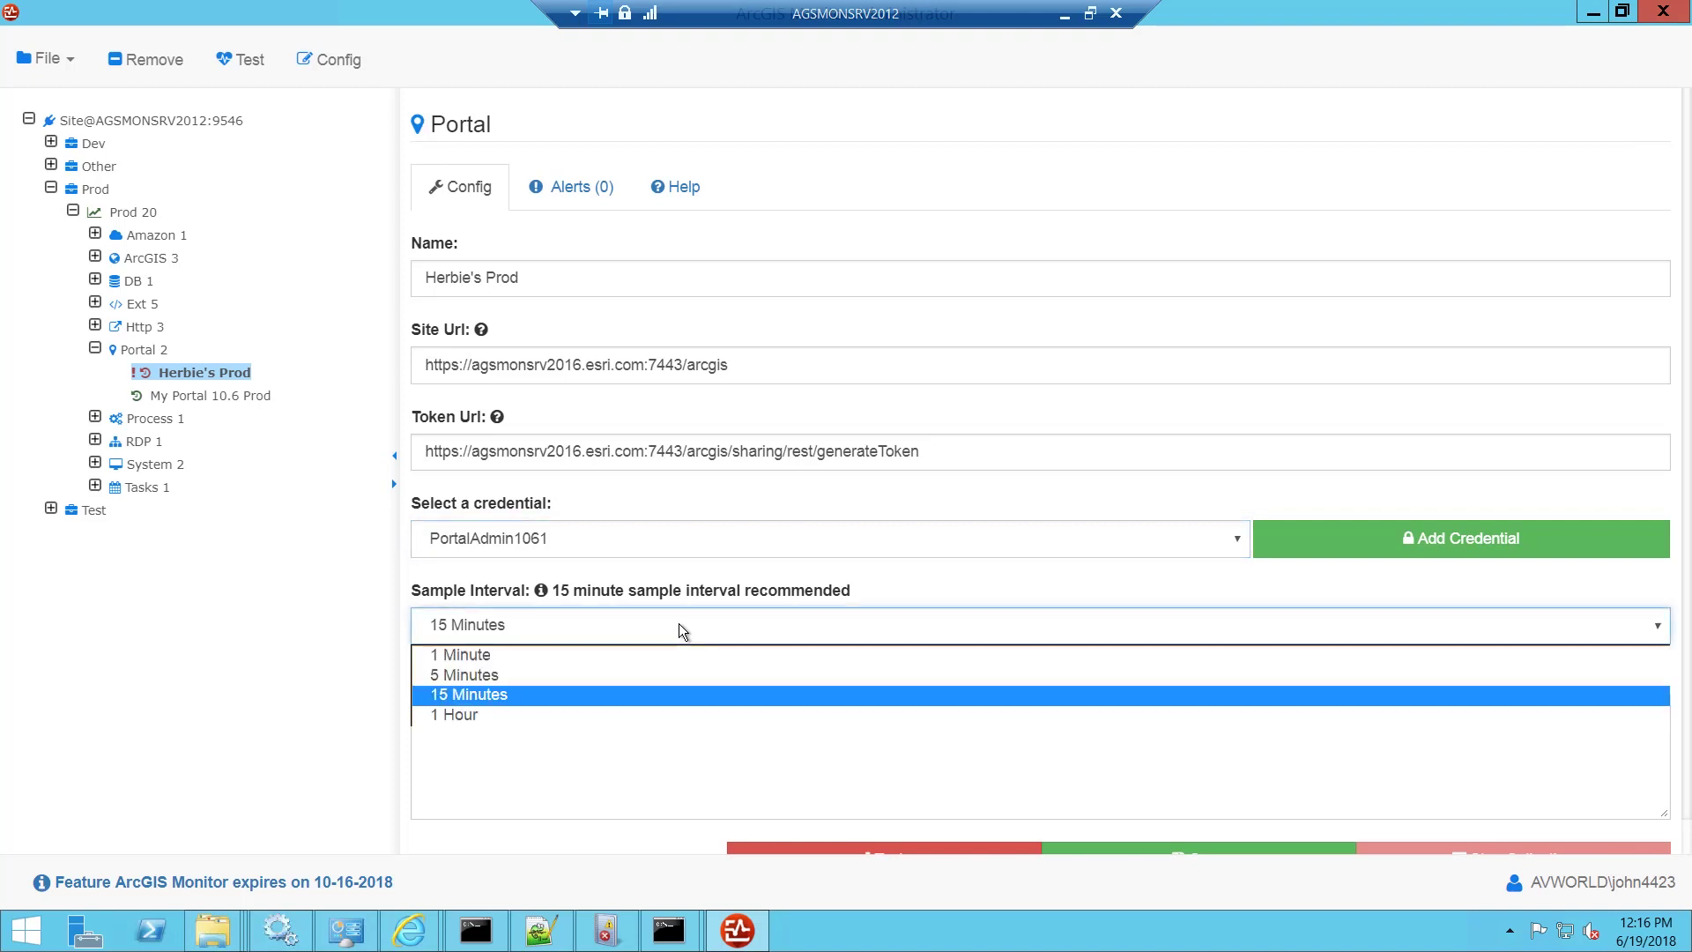
pyautogui.click(596, 695)
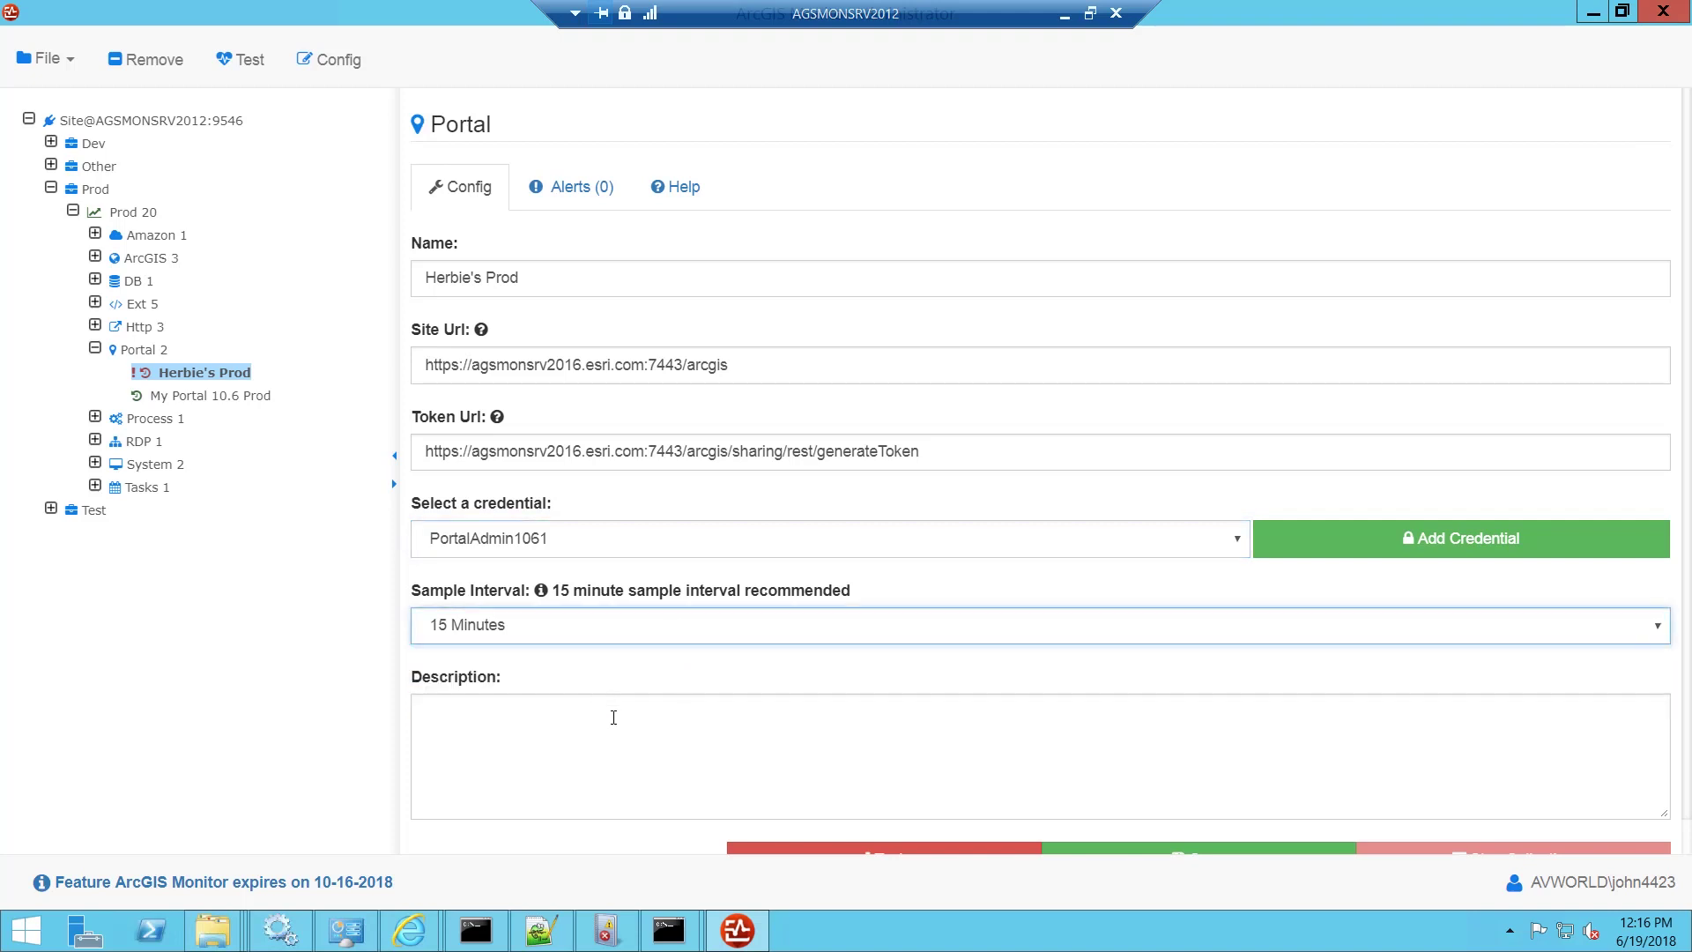
pyautogui.click(614, 717)
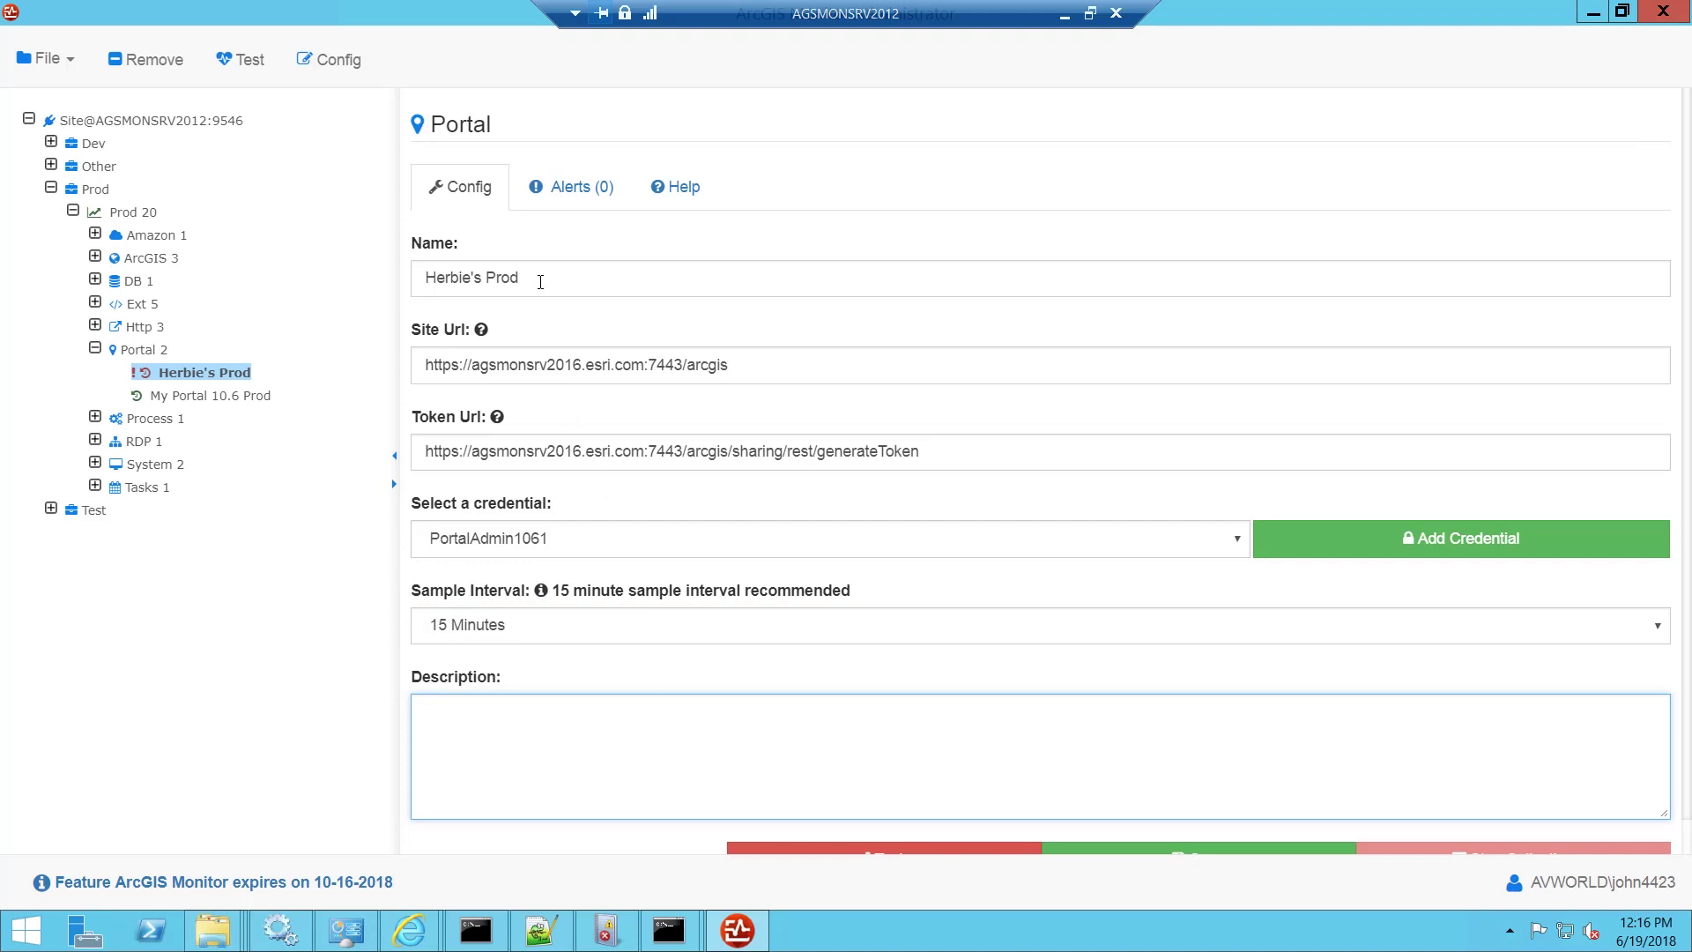
pyautogui.moveTo(541, 282); pyautogui.dragTo(337, 279)
pyautogui.hotkey('ctrl', 'c')
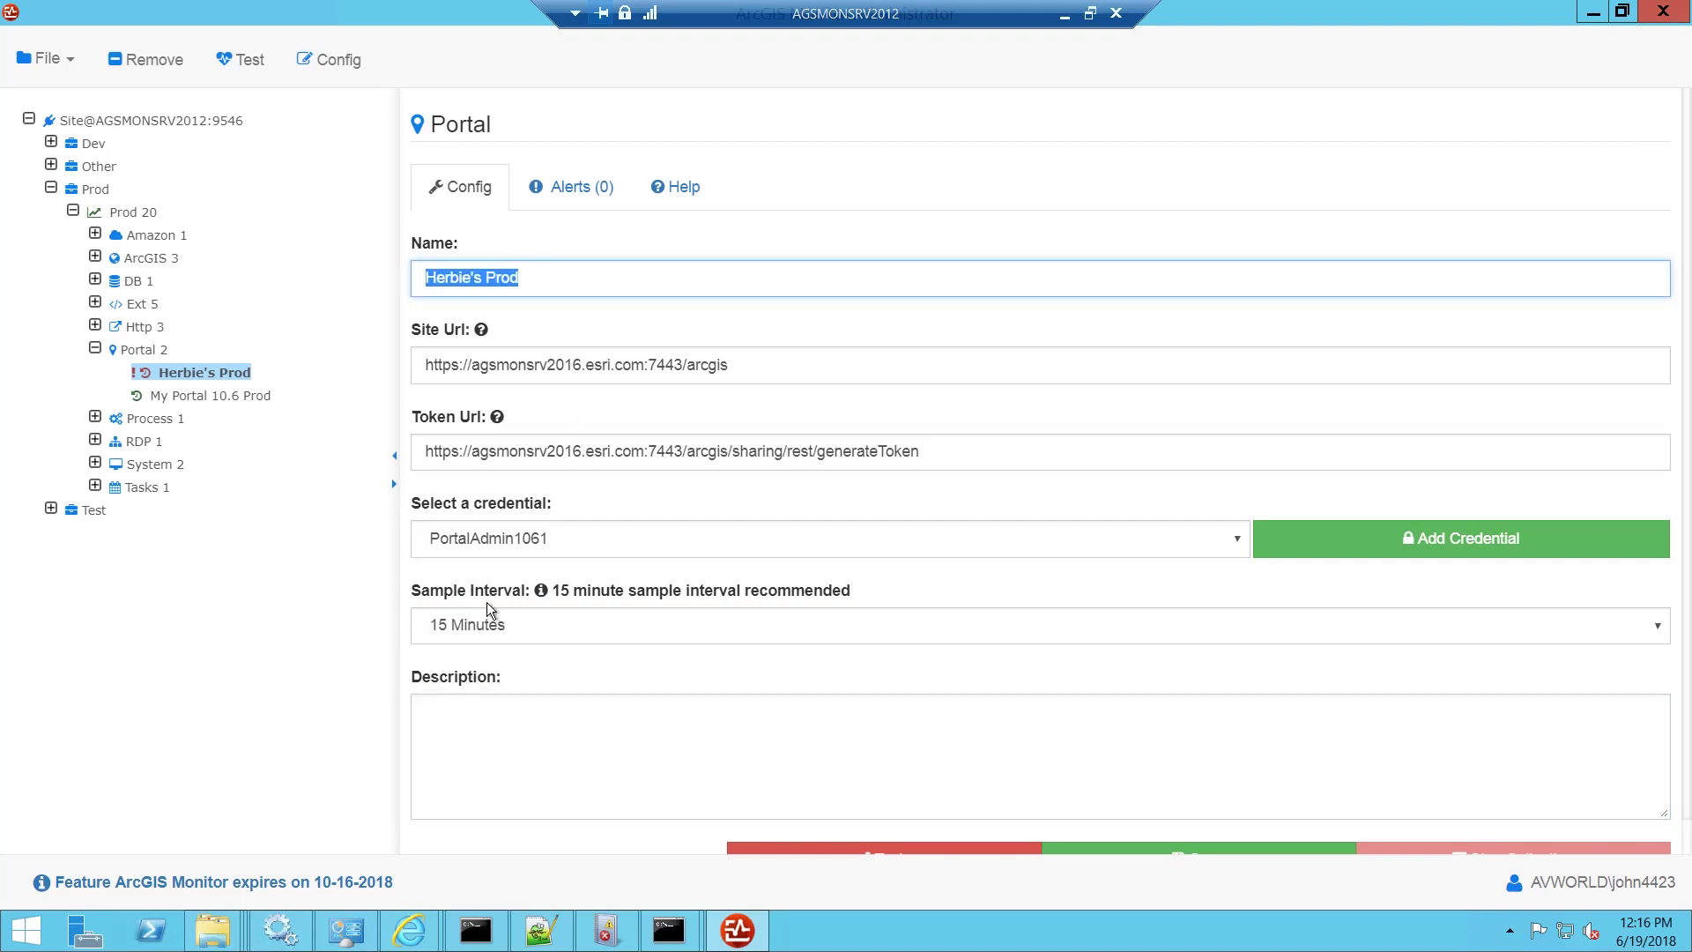
# - Paste 'Herbie's Prod' into the counter's description
pyautogui.click(667, 736)
pyautogui.hotkey('ctrl', 'v')
pyautogui.scroll(-1, 845, 727)
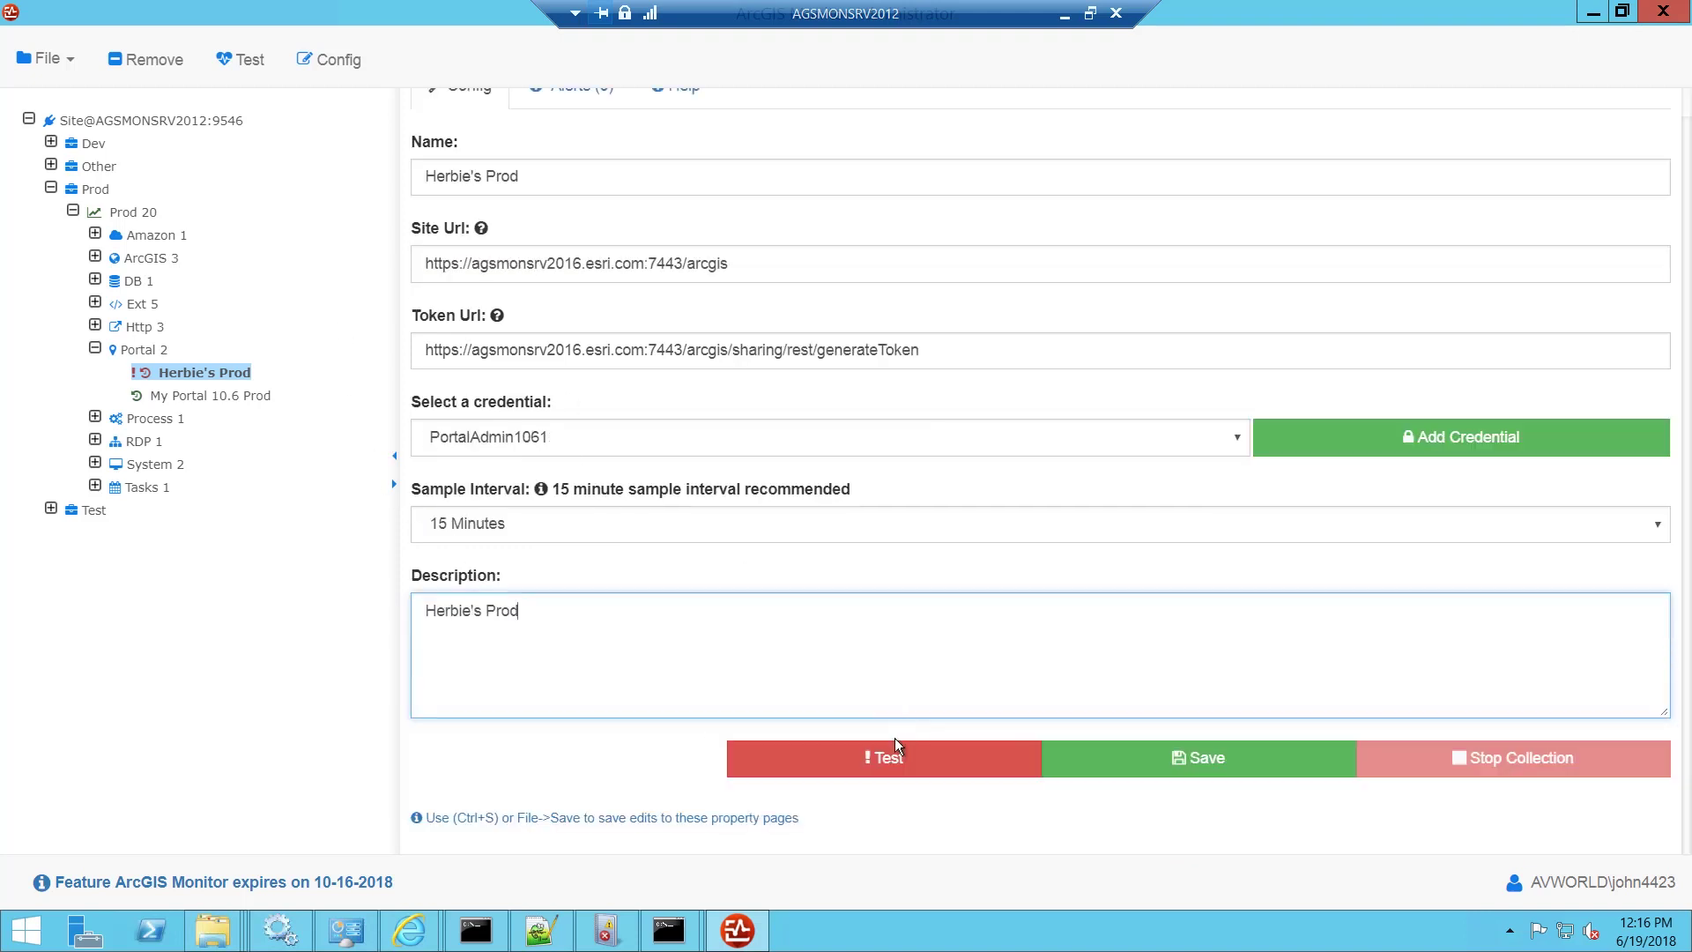
# - Test the counter's connection, review the Test Results, and save the configuration
pyautogui.click(943, 756)
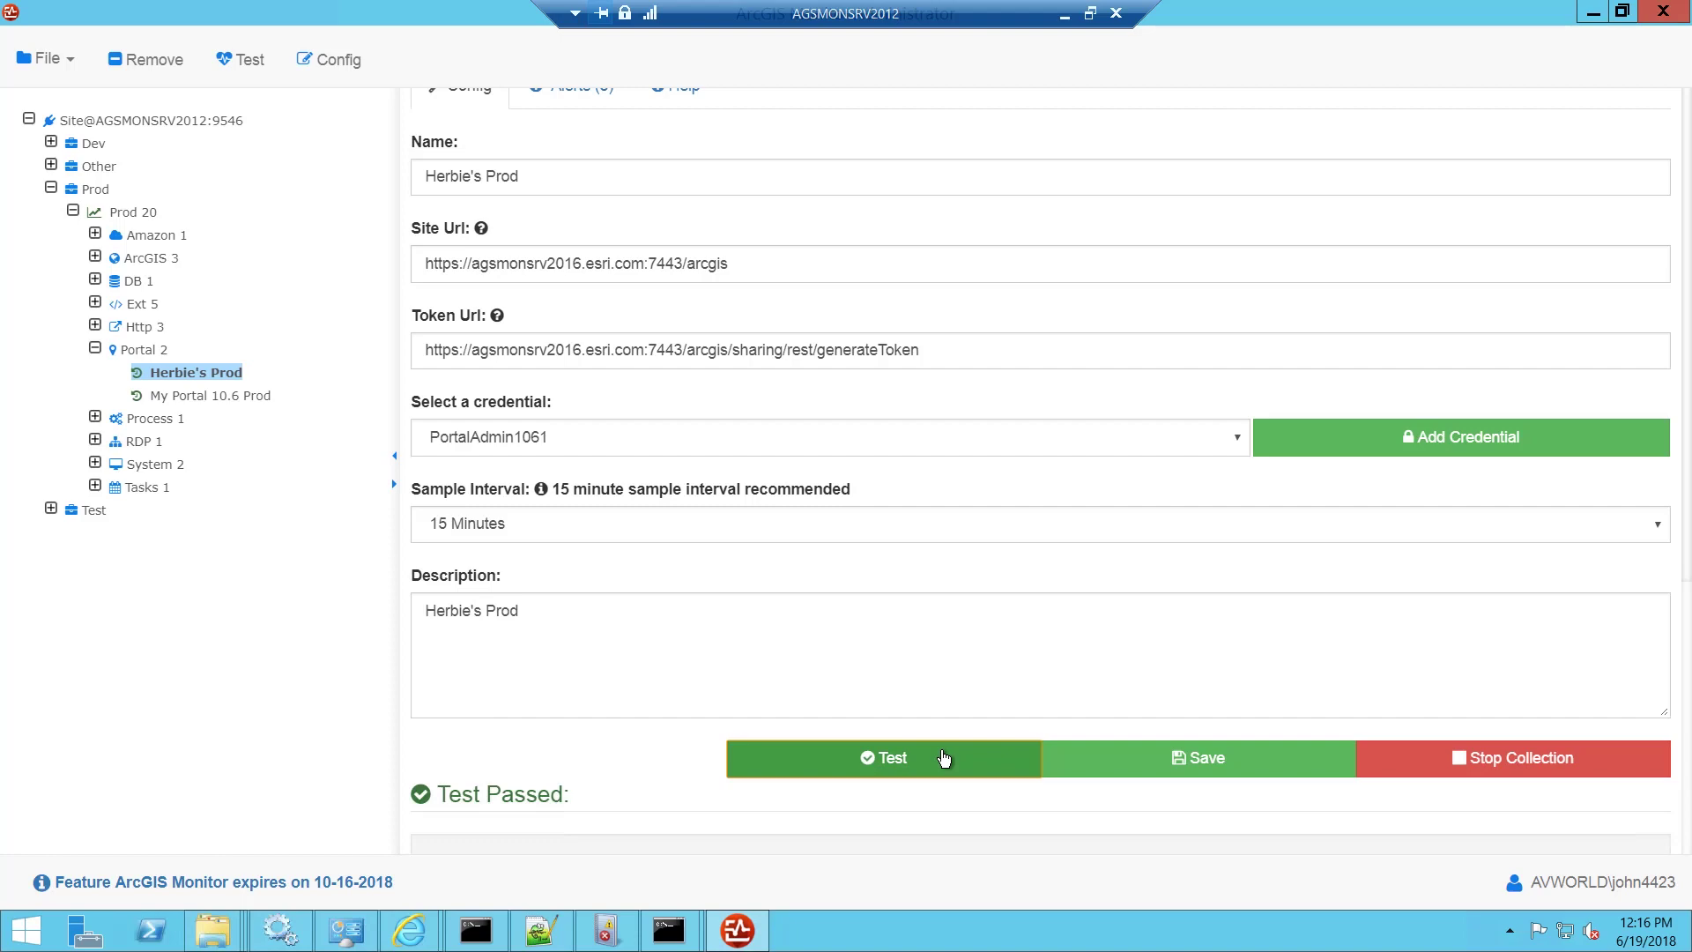
pyautogui.scroll(-6, 1028, 760)
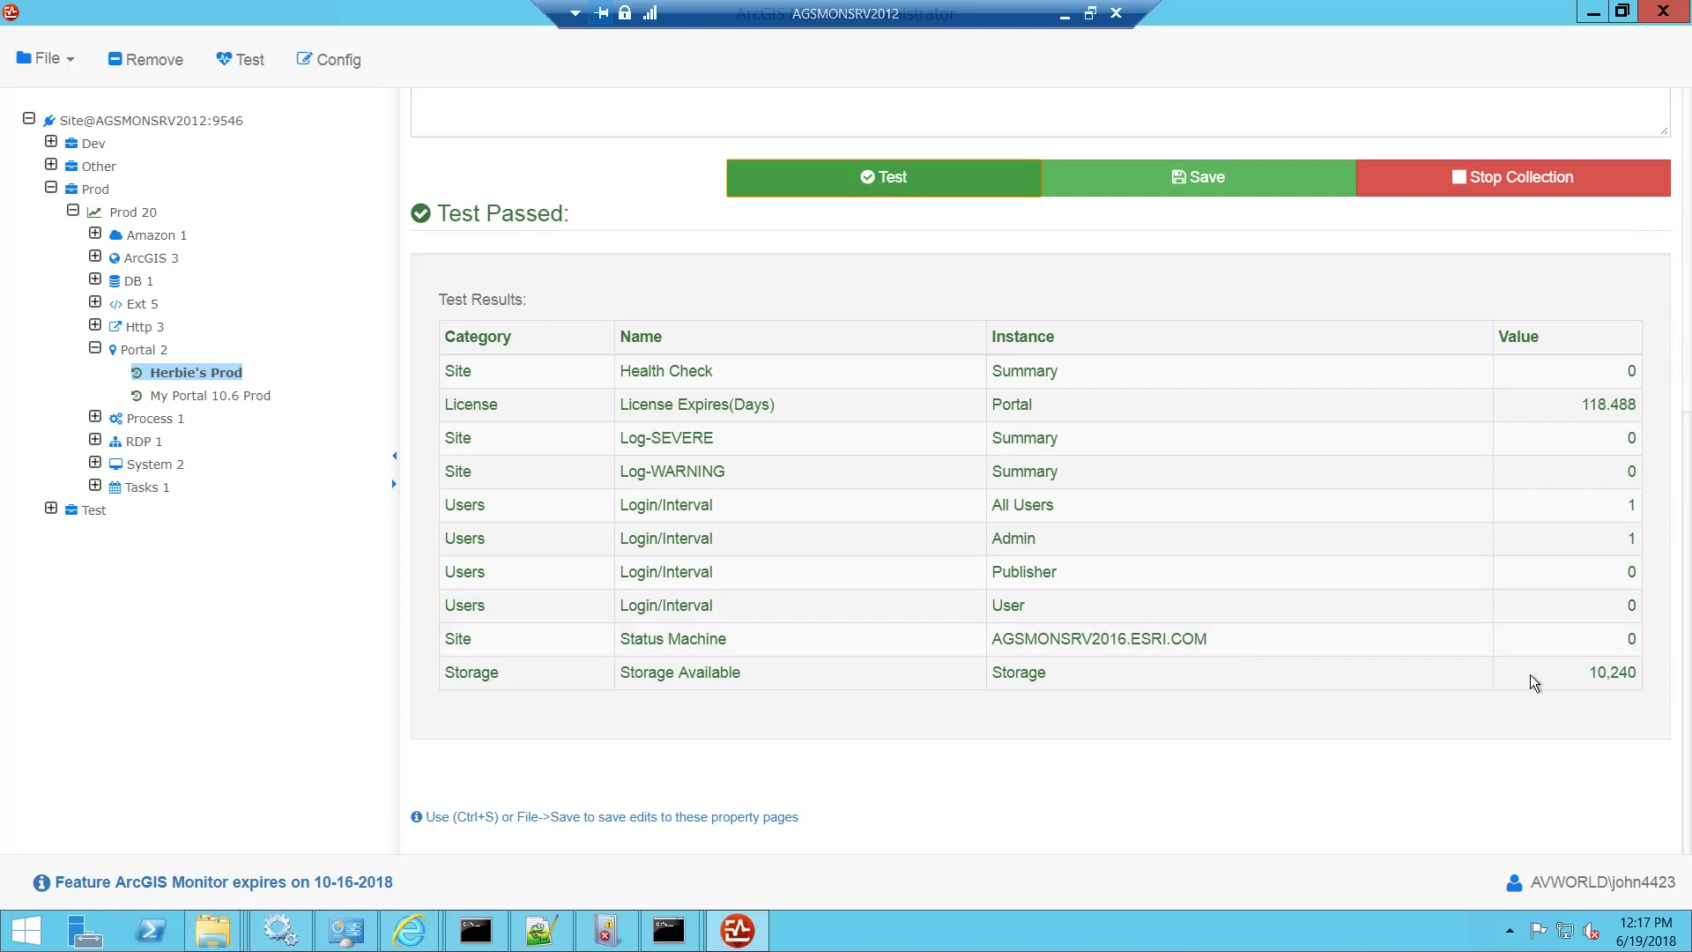
pyautogui.click(1106, 174)
pyautogui.scroll(3, 1051, 433)
pyautogui.scroll(3, 1053, 434)
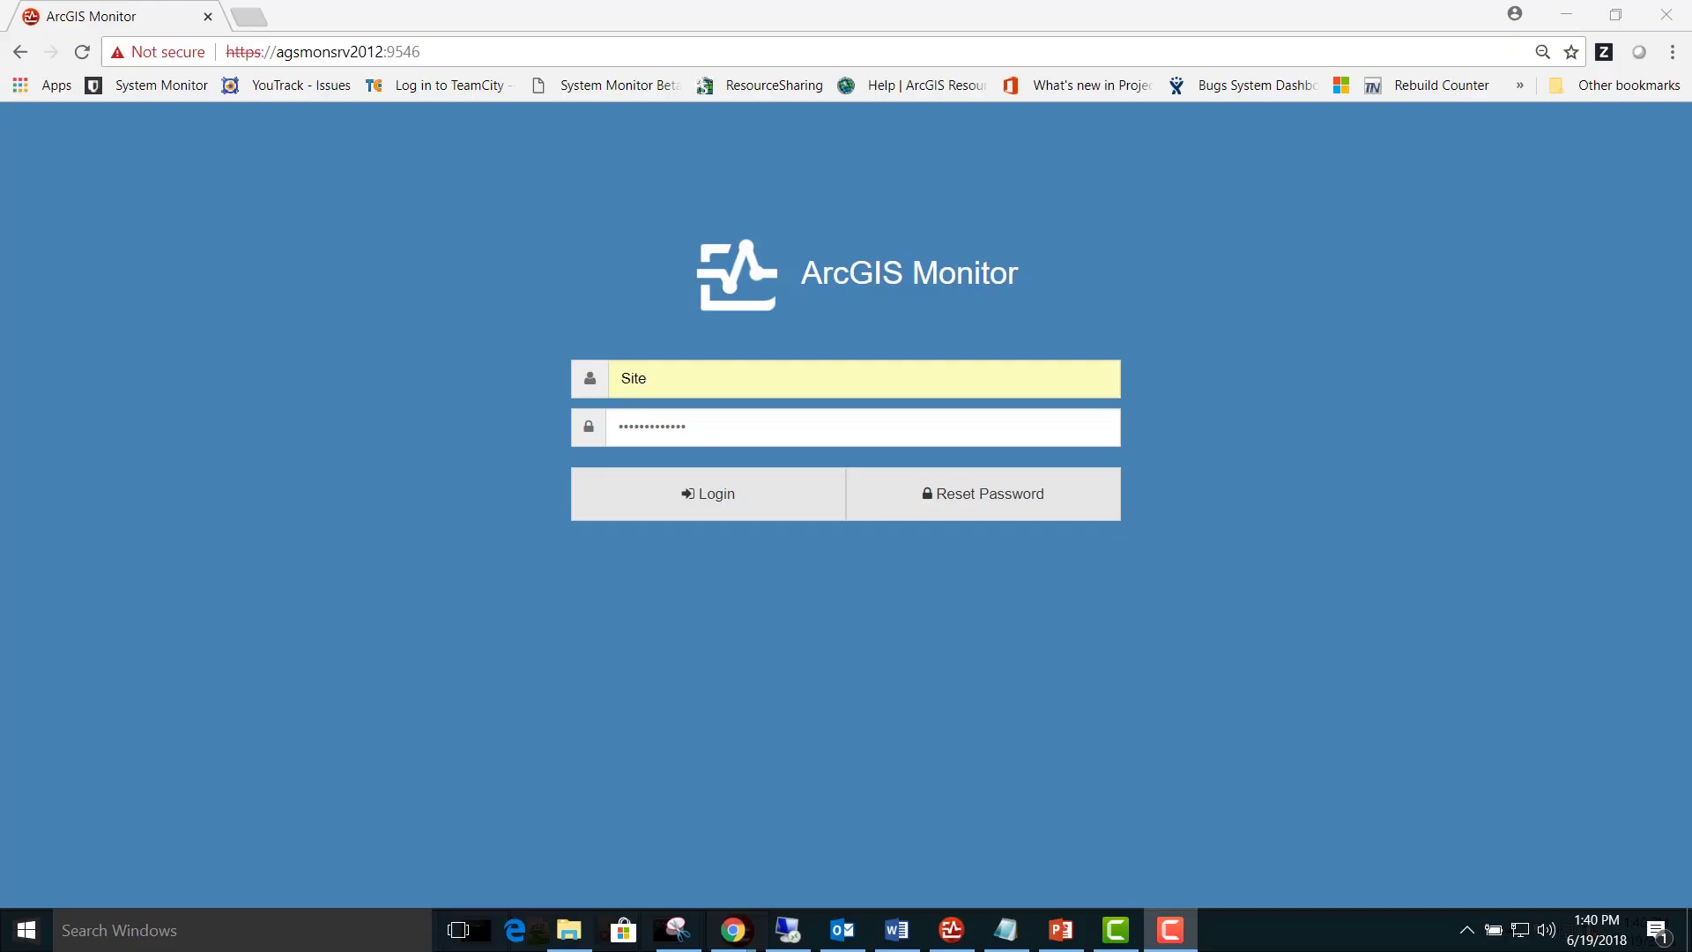
# - Log in to the web reports and go to Categories > ArcGIS
pyautogui.click(757, 506)
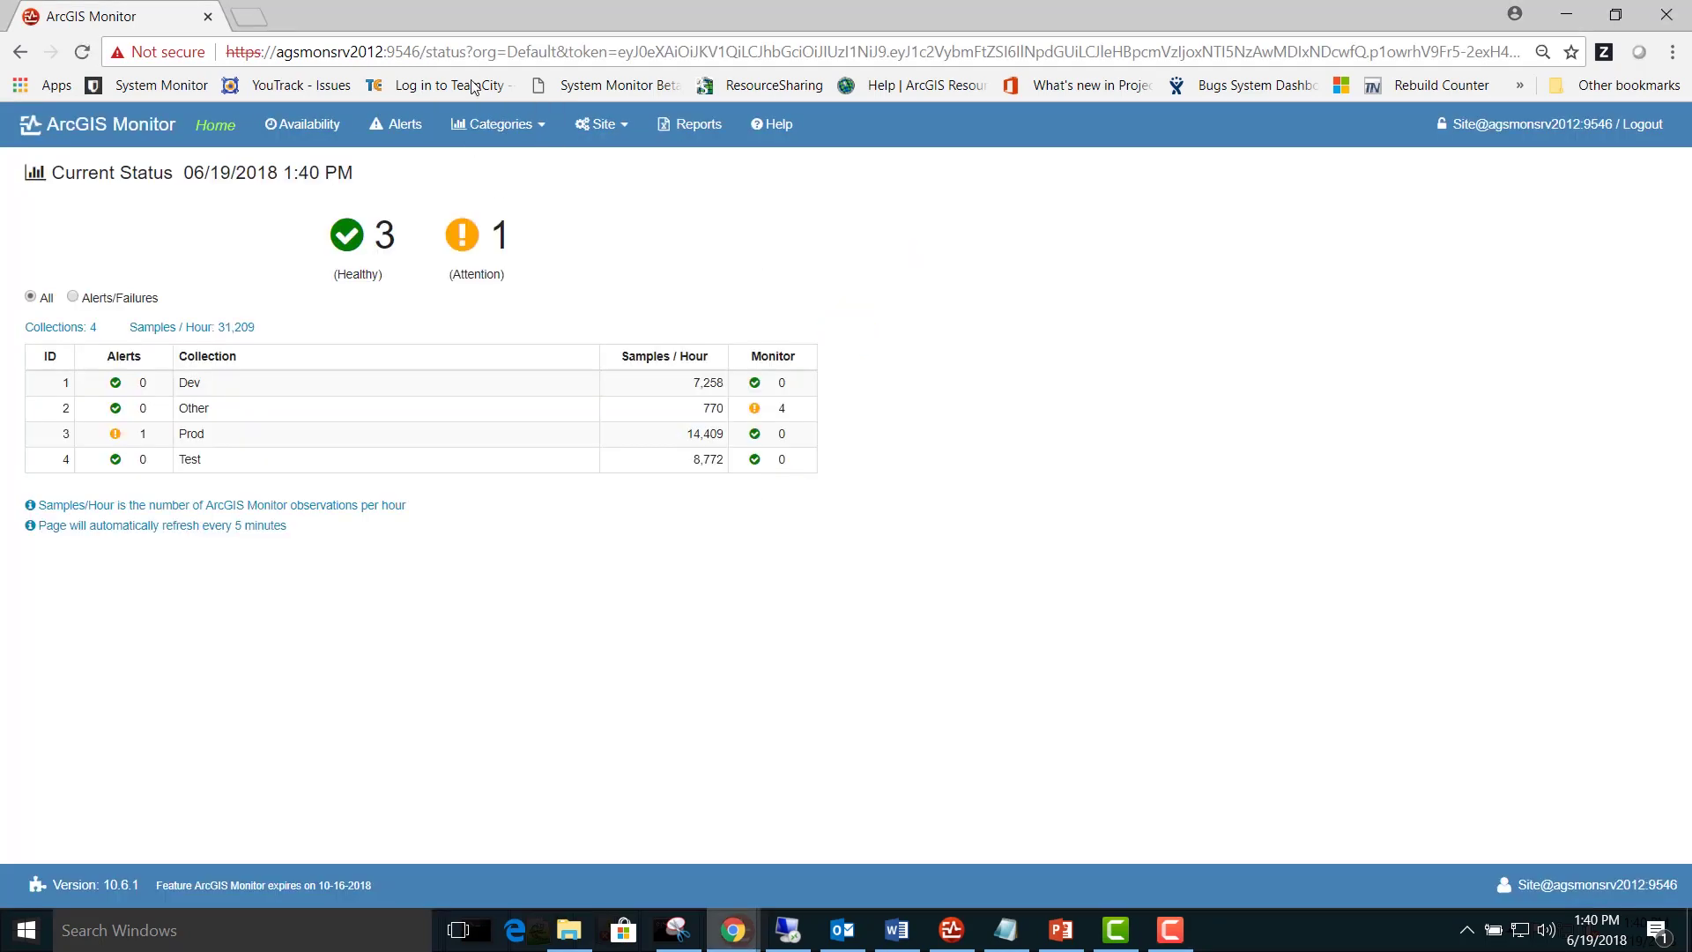
pyautogui.click(495, 123)
pyautogui.click(484, 212)
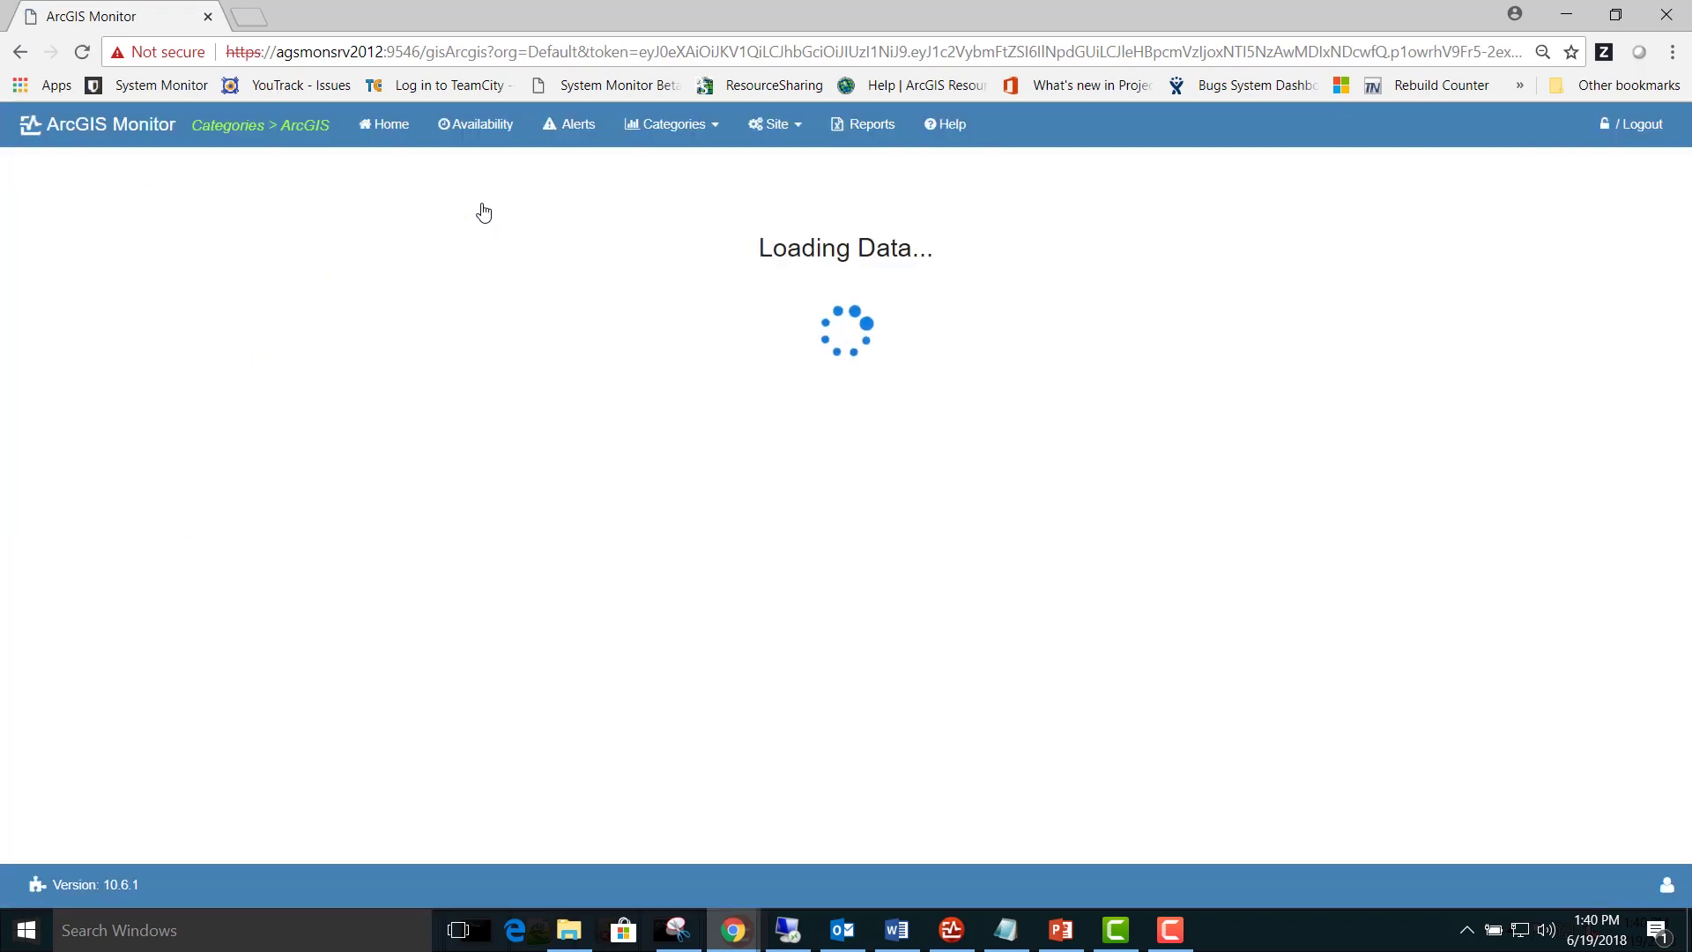
# - Expand Prod > Portal > Herbie's Prod in the tree to list its counters
pyautogui.click(26, 193)
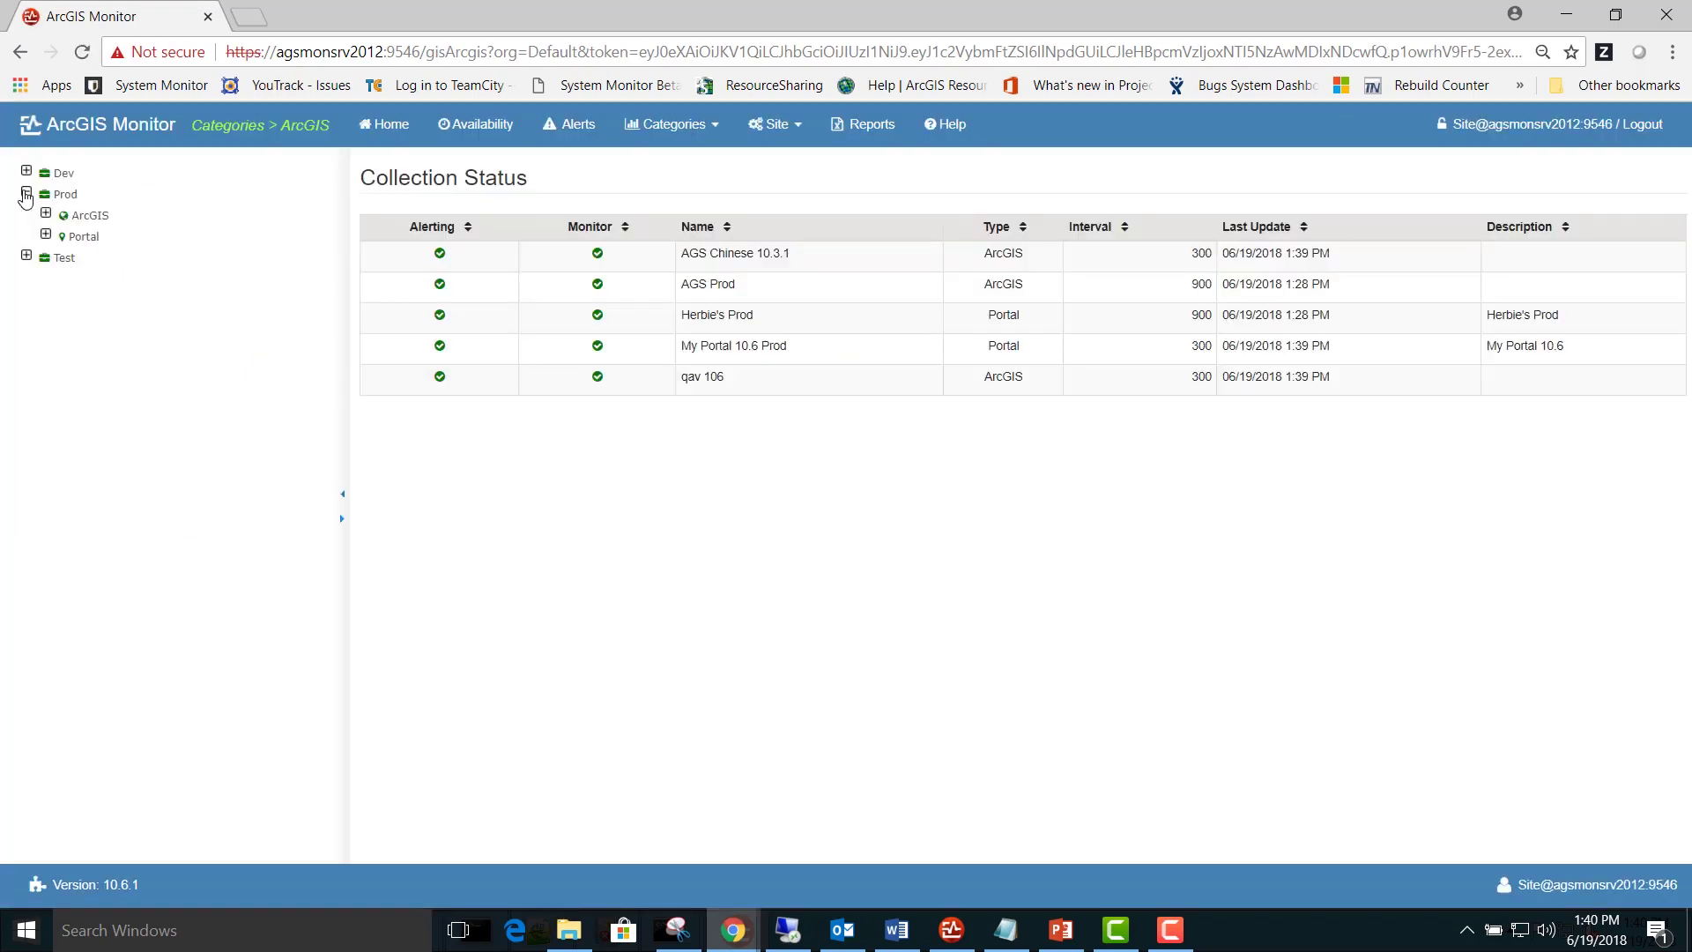
pyautogui.click(46, 235)
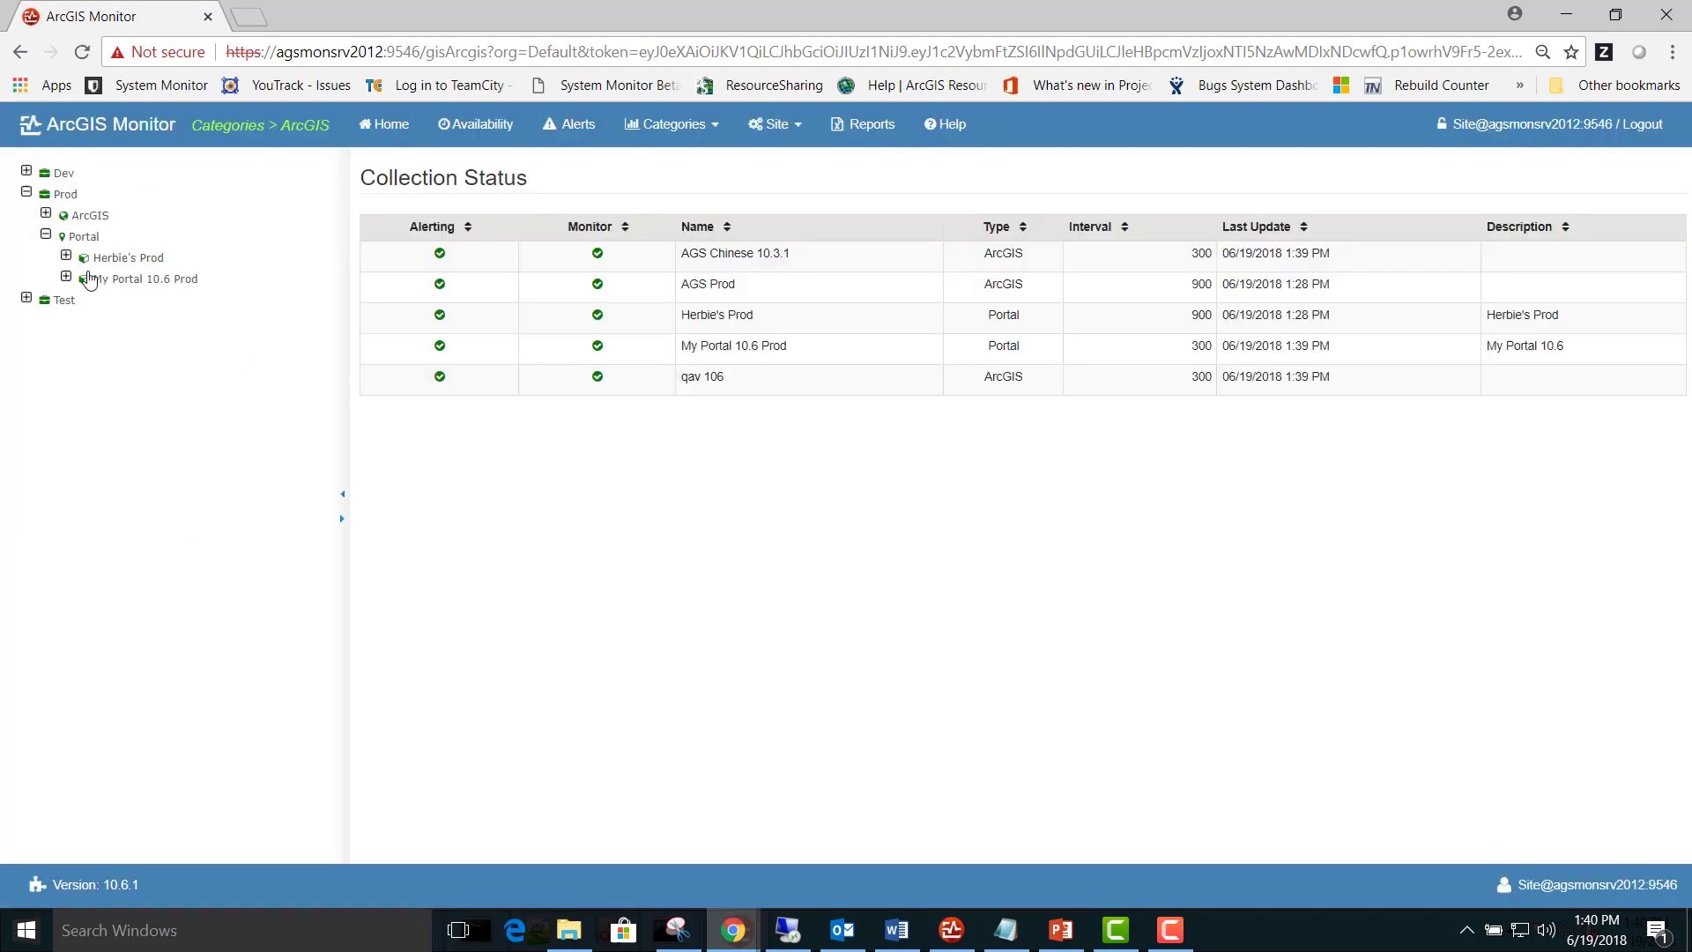
pyautogui.click(99, 259)
pyautogui.click(67, 256)
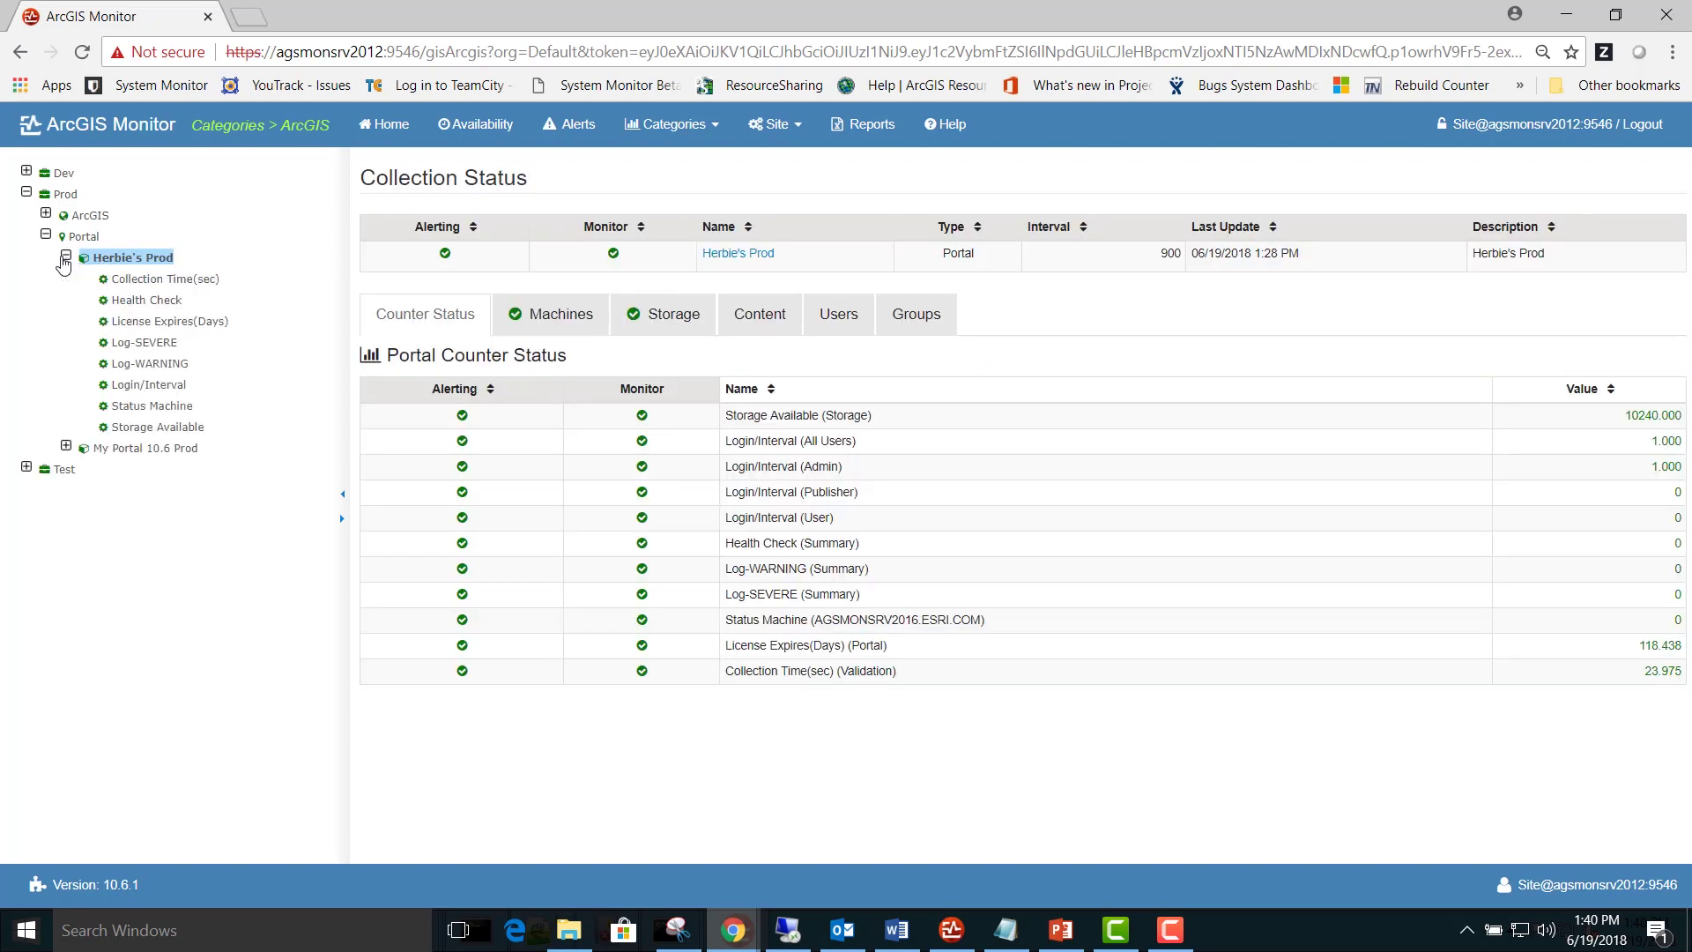
# - Chart each counter from Collection Time to Storage Available, then return to Herbie's Prod overview
pyautogui.click(166, 280)
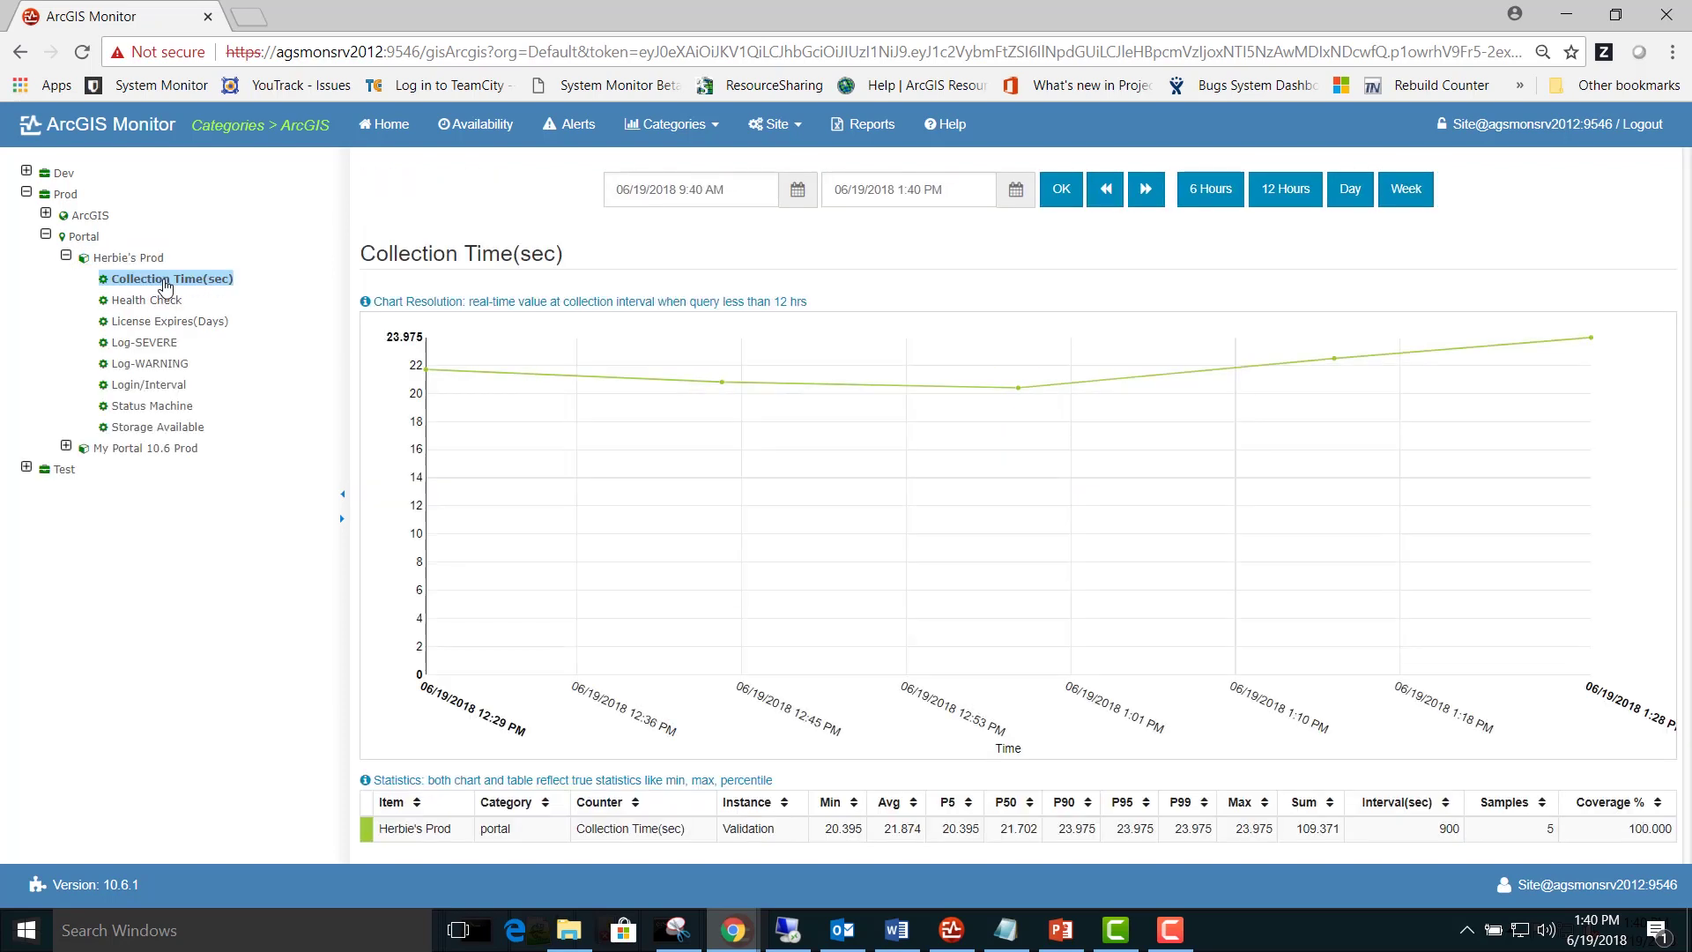
pyautogui.click(148, 301)
pyautogui.click(159, 323)
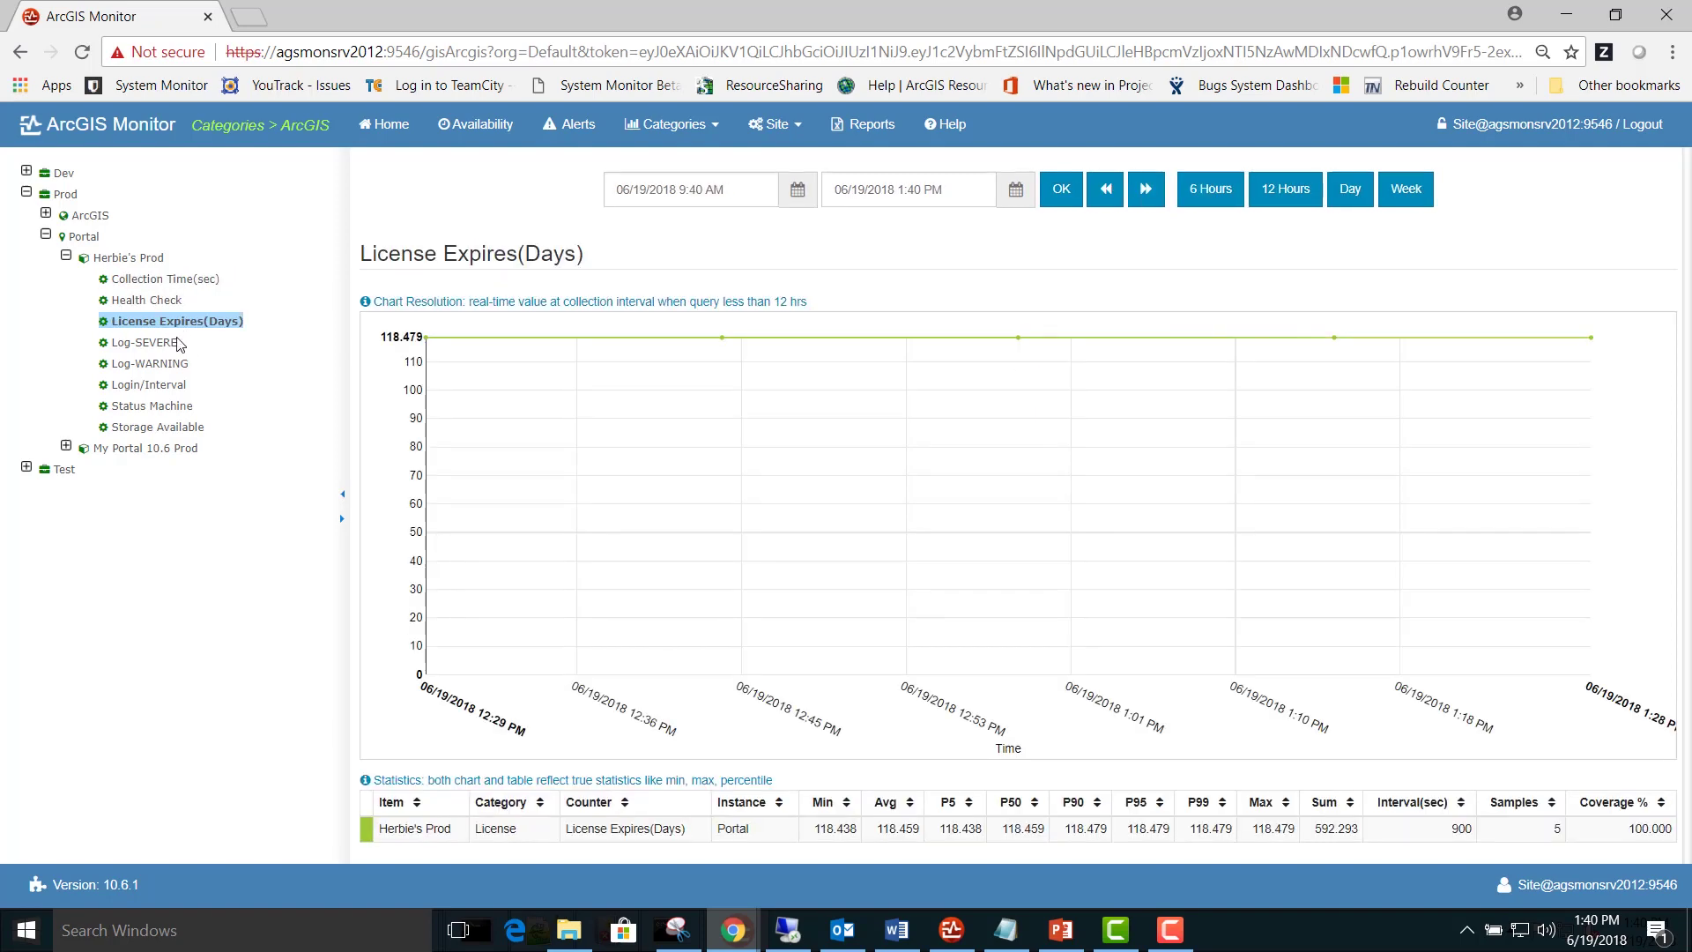
pyautogui.click(162, 344)
pyautogui.click(157, 364)
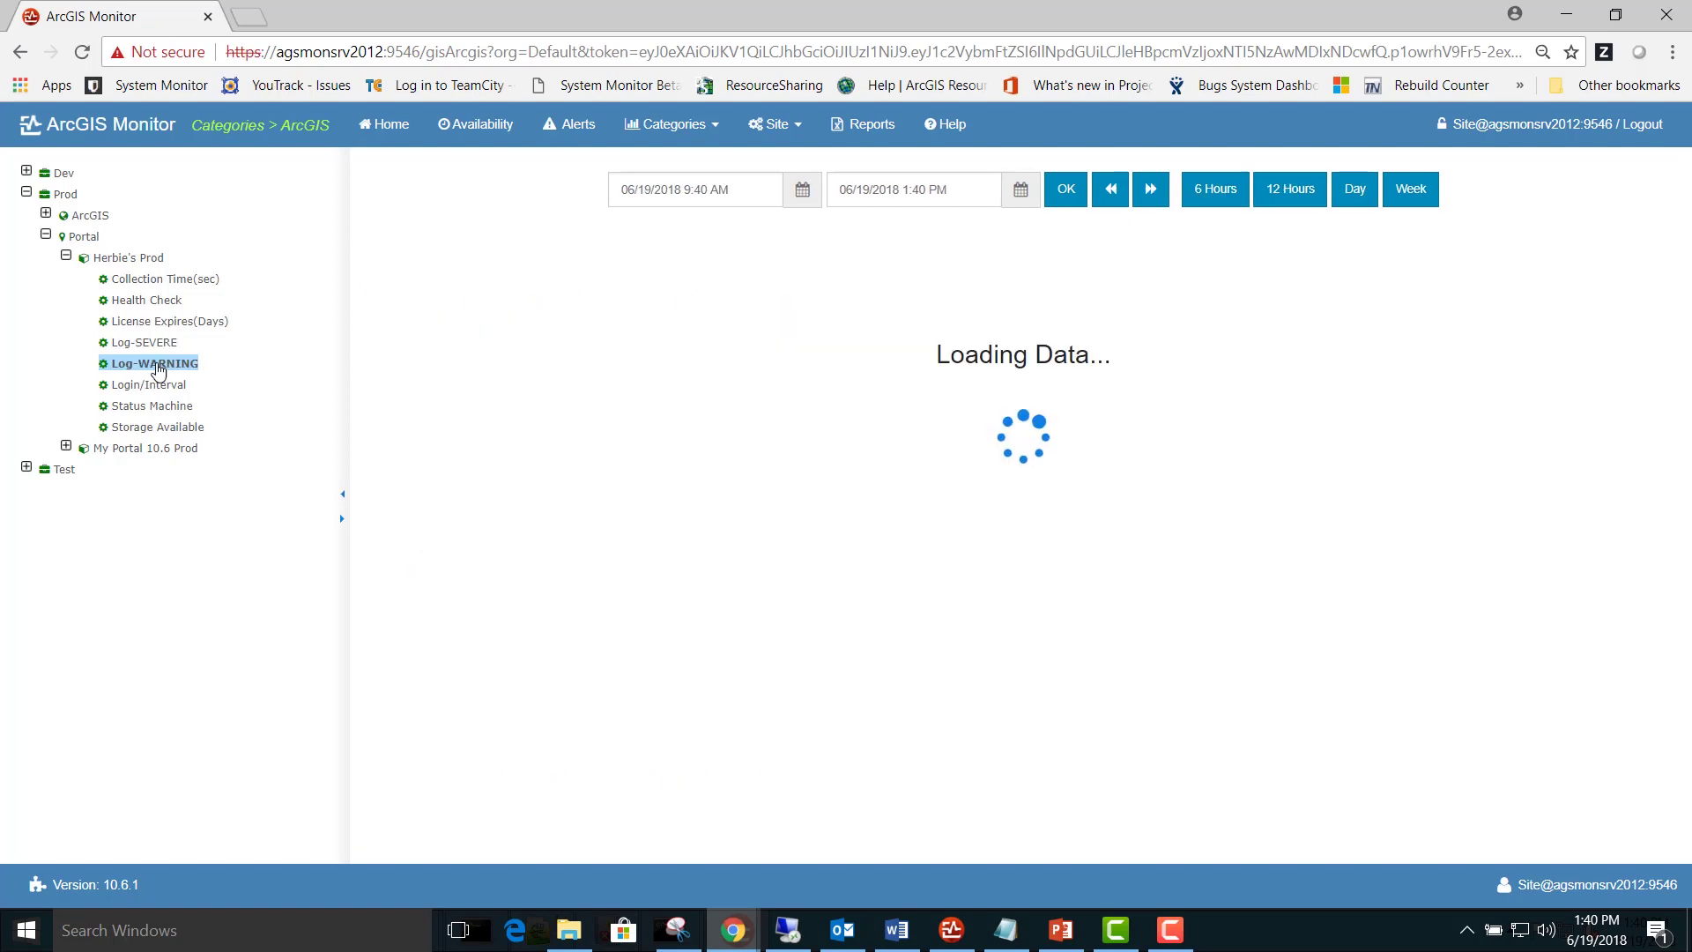
pyautogui.click(156, 386)
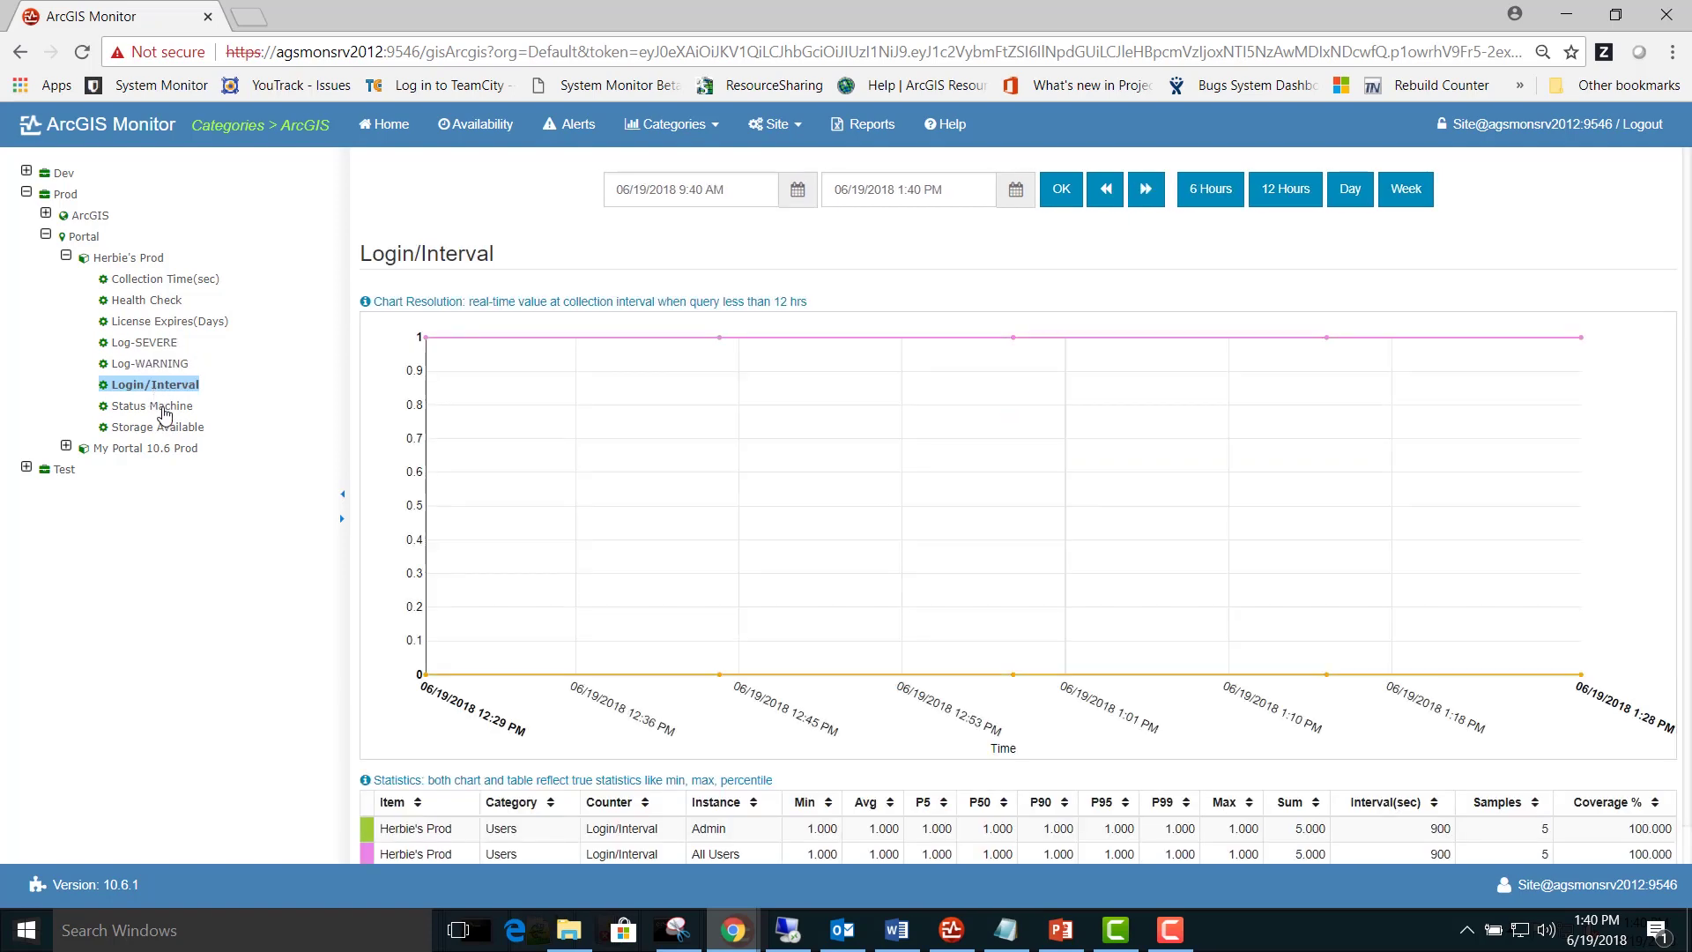
pyautogui.click(158, 406)
pyautogui.click(166, 429)
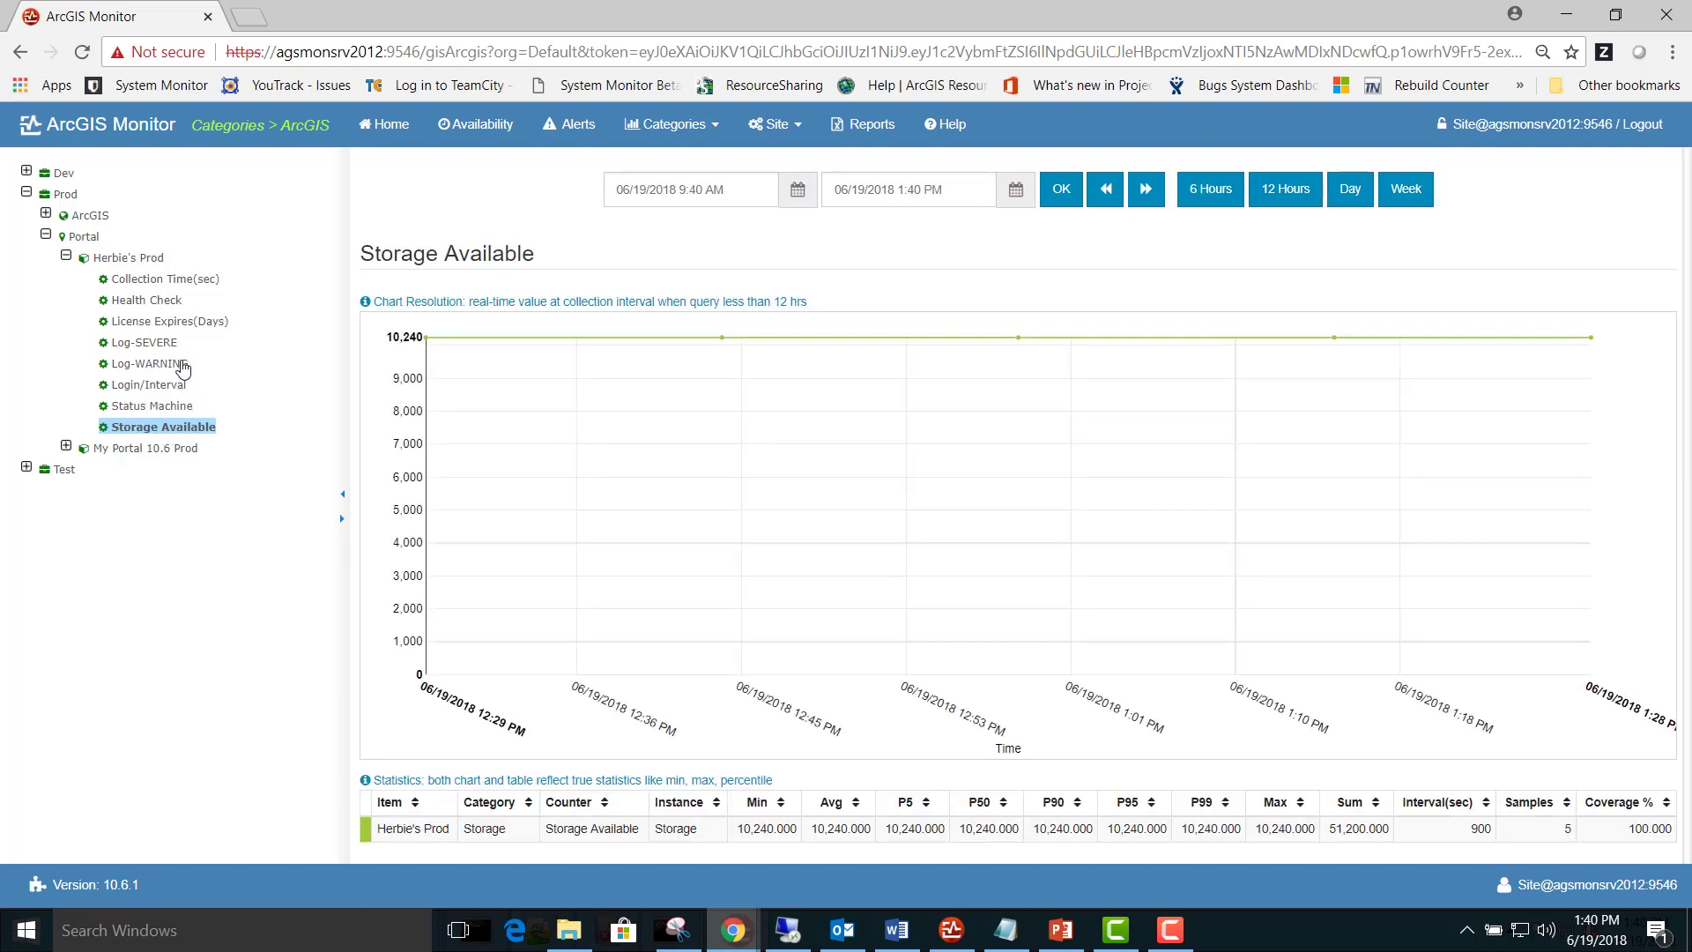
pyautogui.click(175, 258)
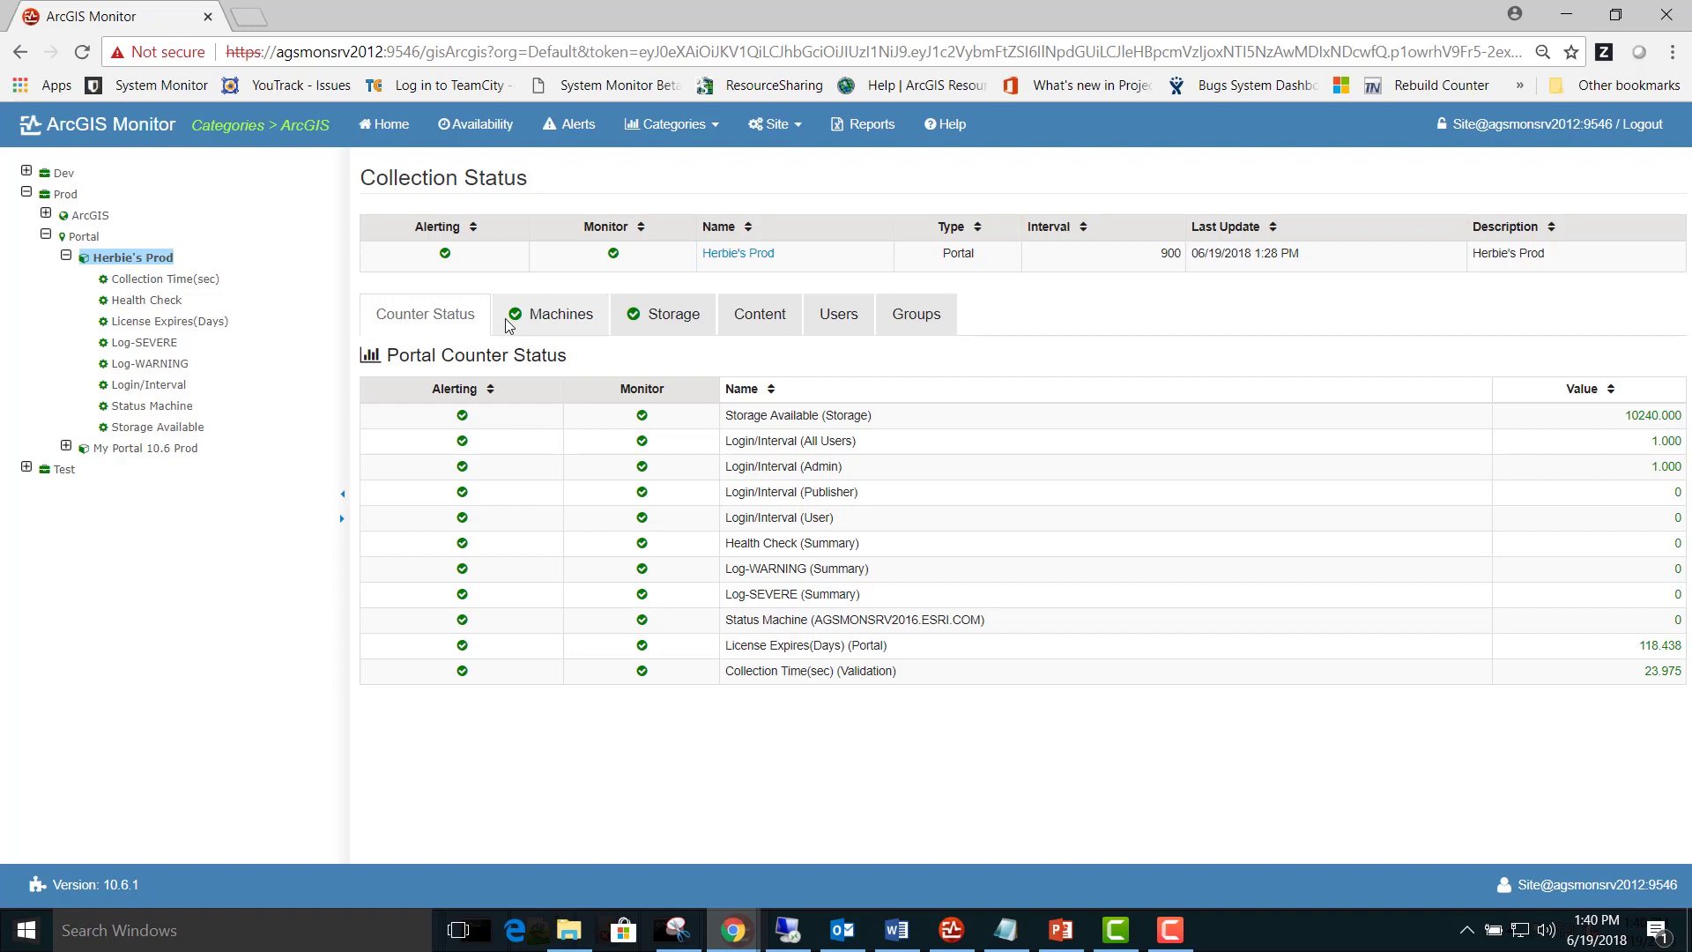
# - Browse the Machines, Storage, Content, Users and Groups tabs, ending on 6 total groups
pyautogui.click(568, 316)
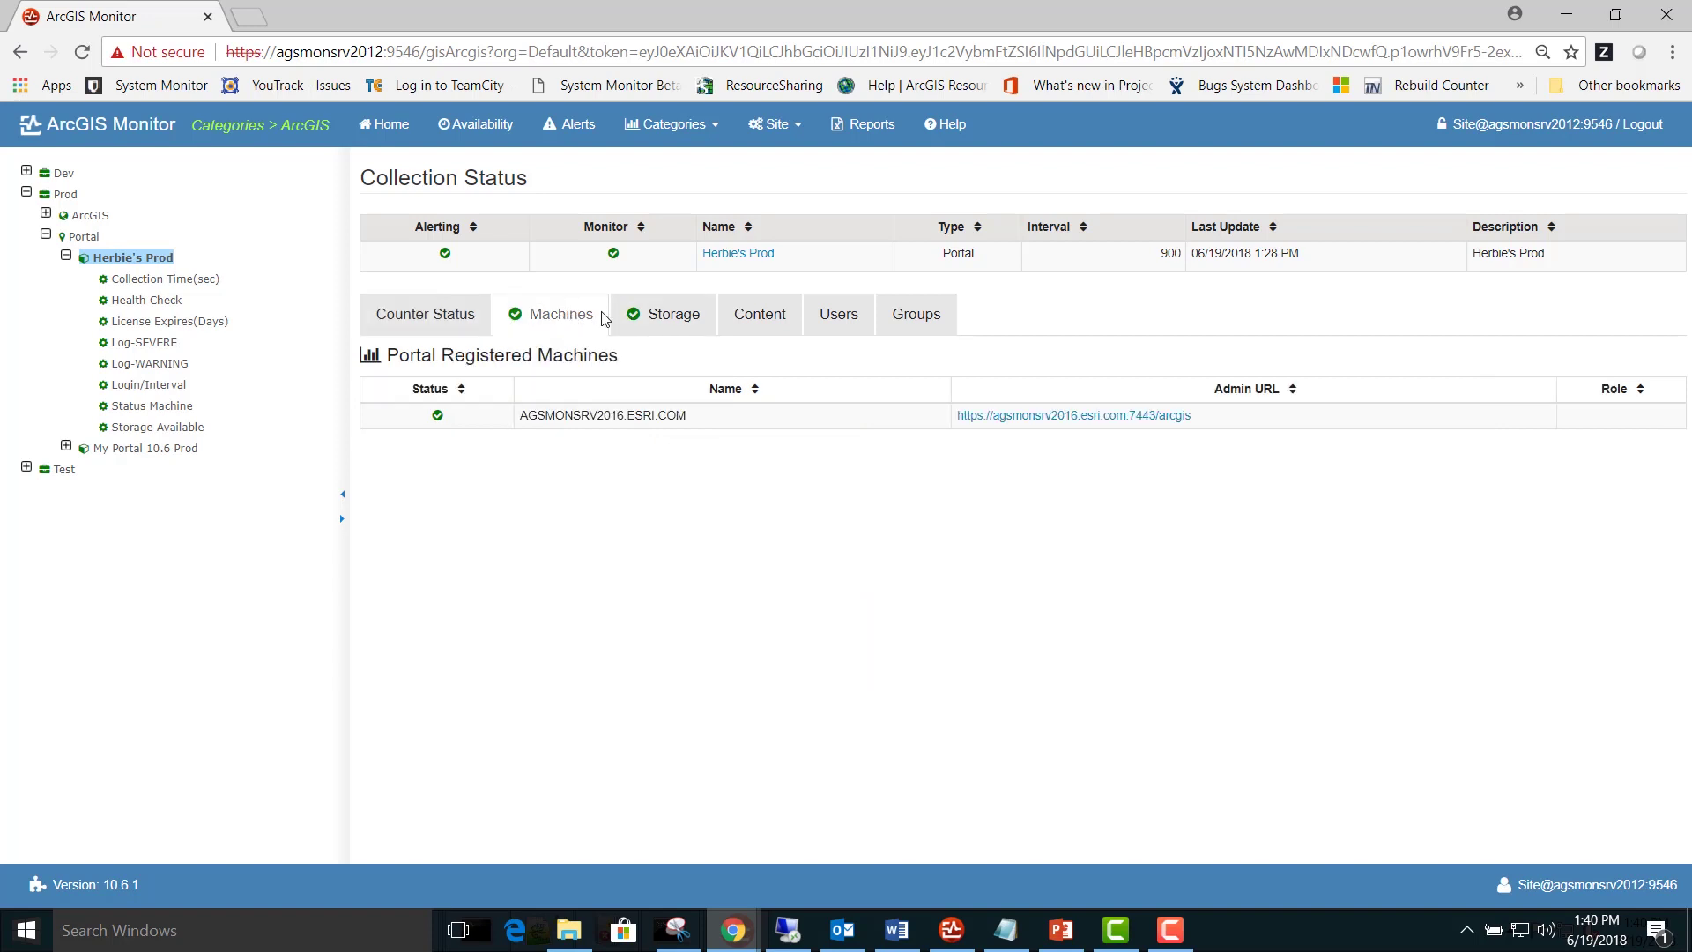
pyautogui.click(679, 317)
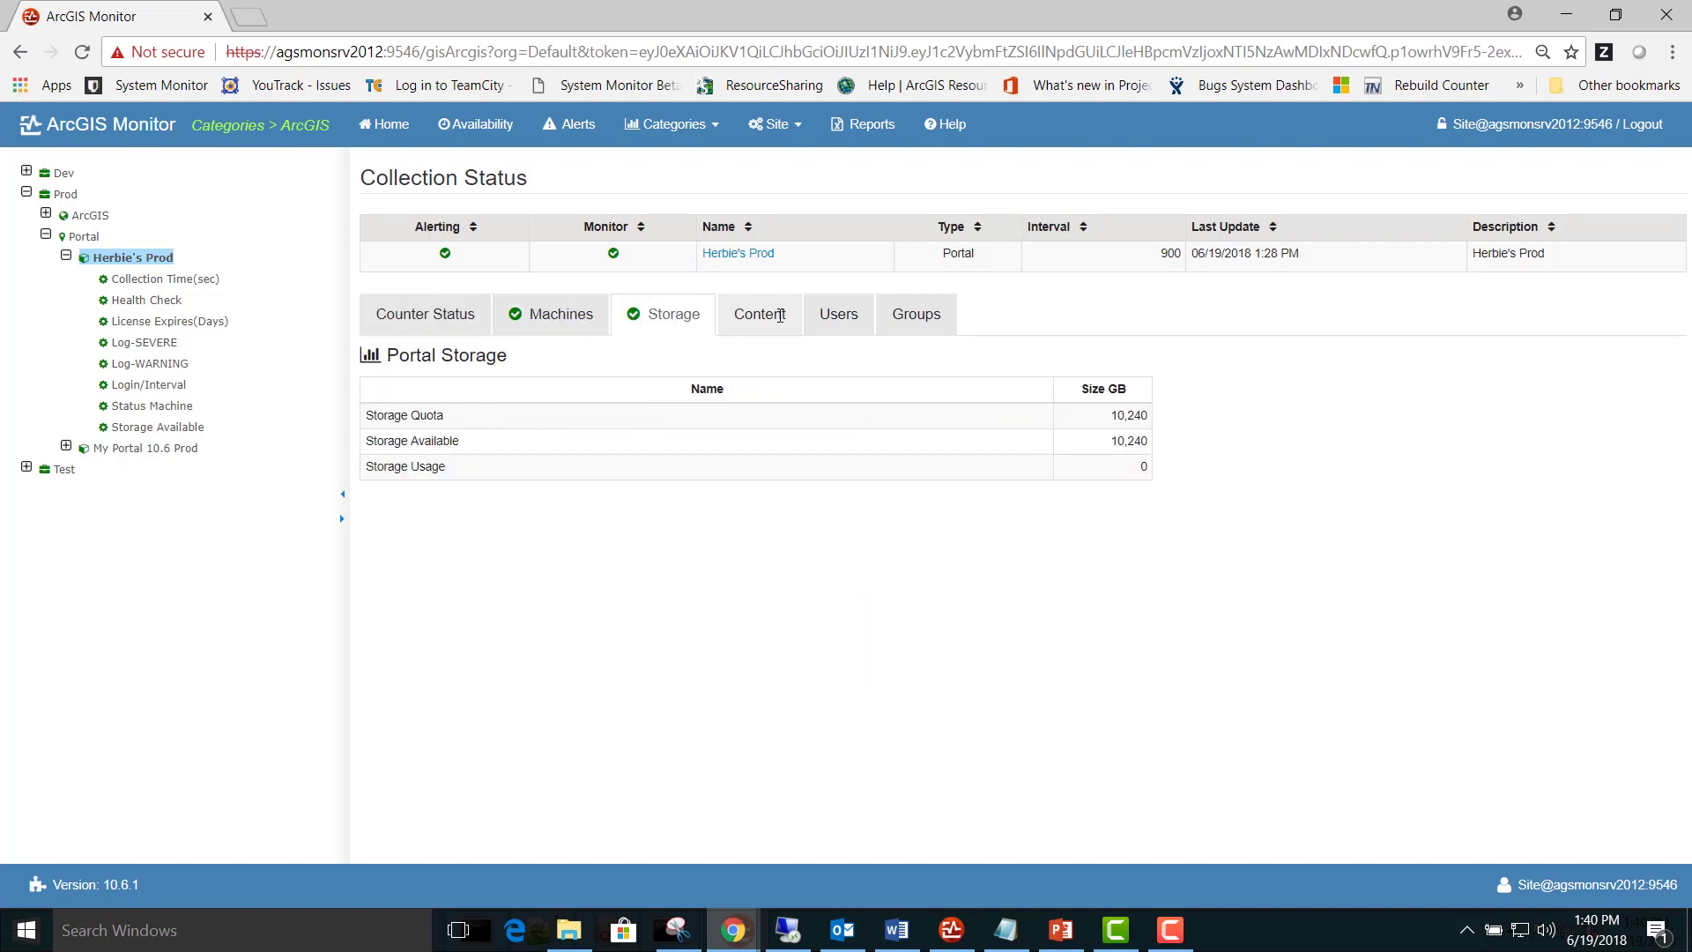
pyautogui.click(756, 315)
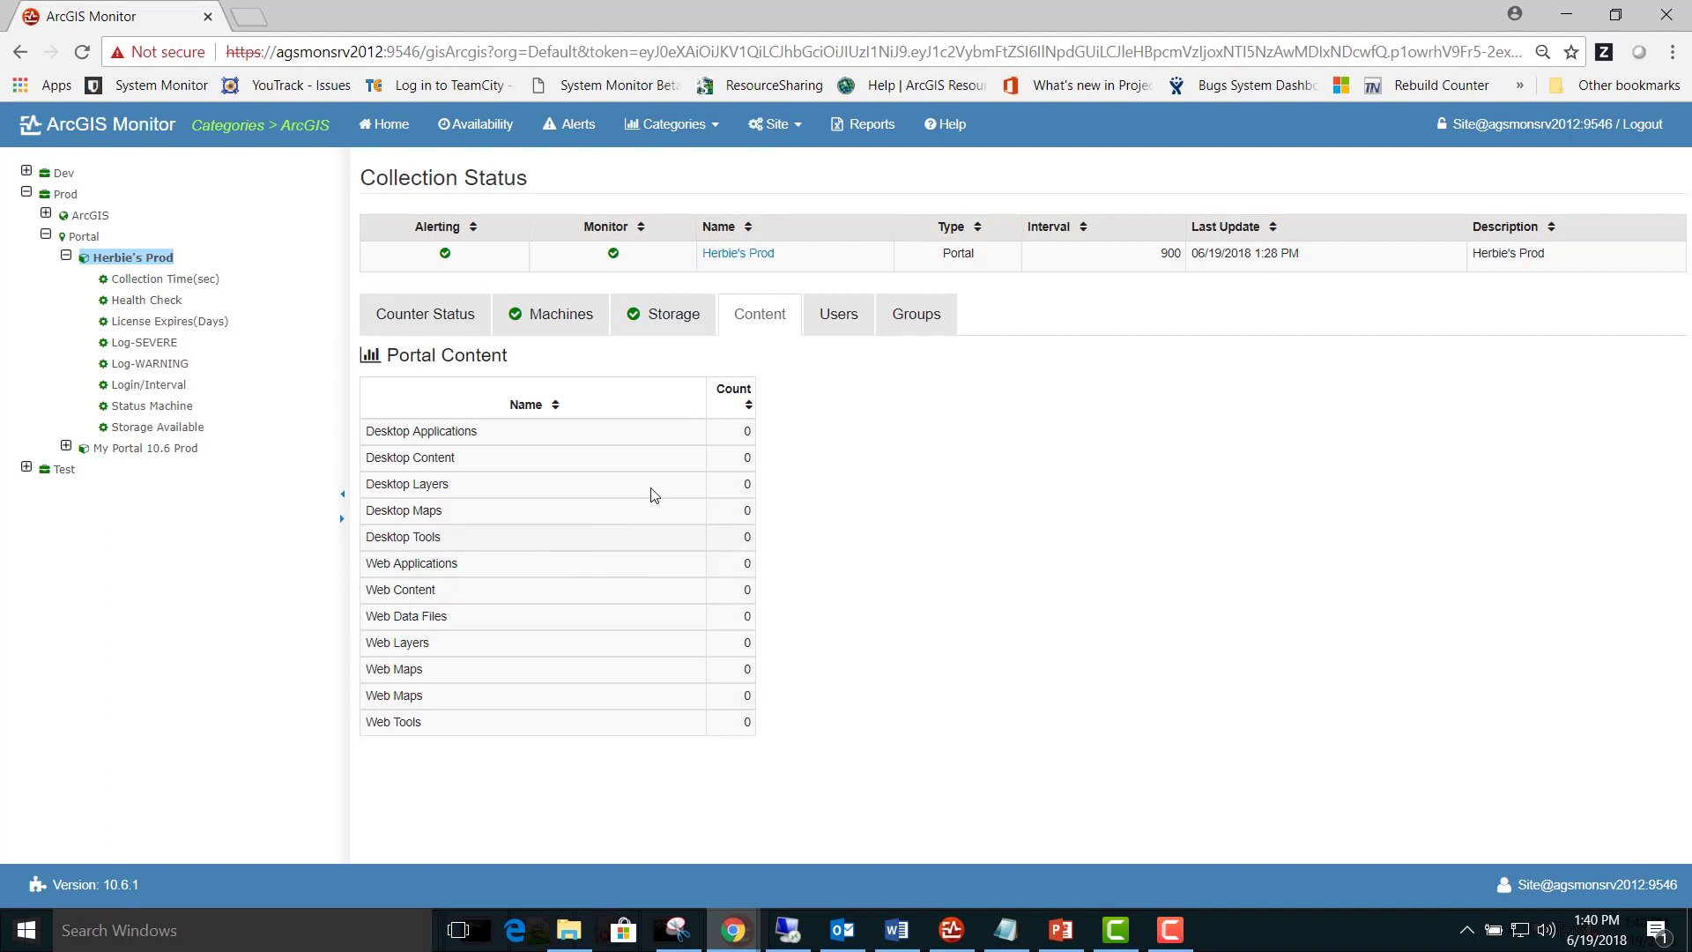
pyautogui.click(820, 326)
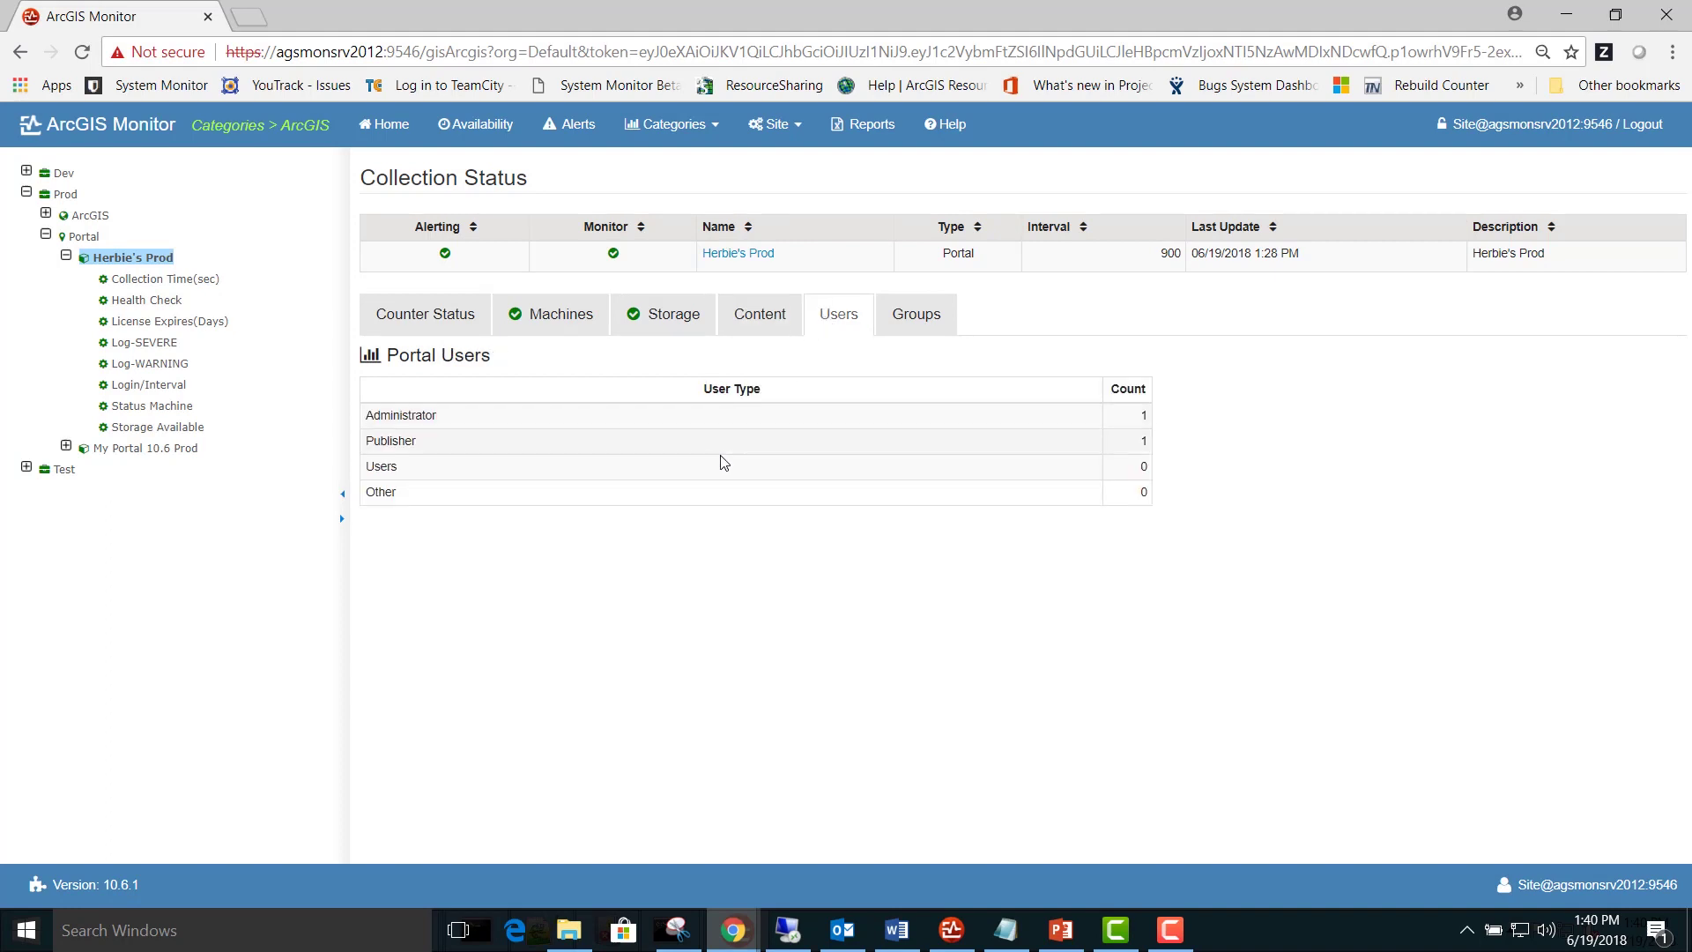
pyautogui.click(913, 333)
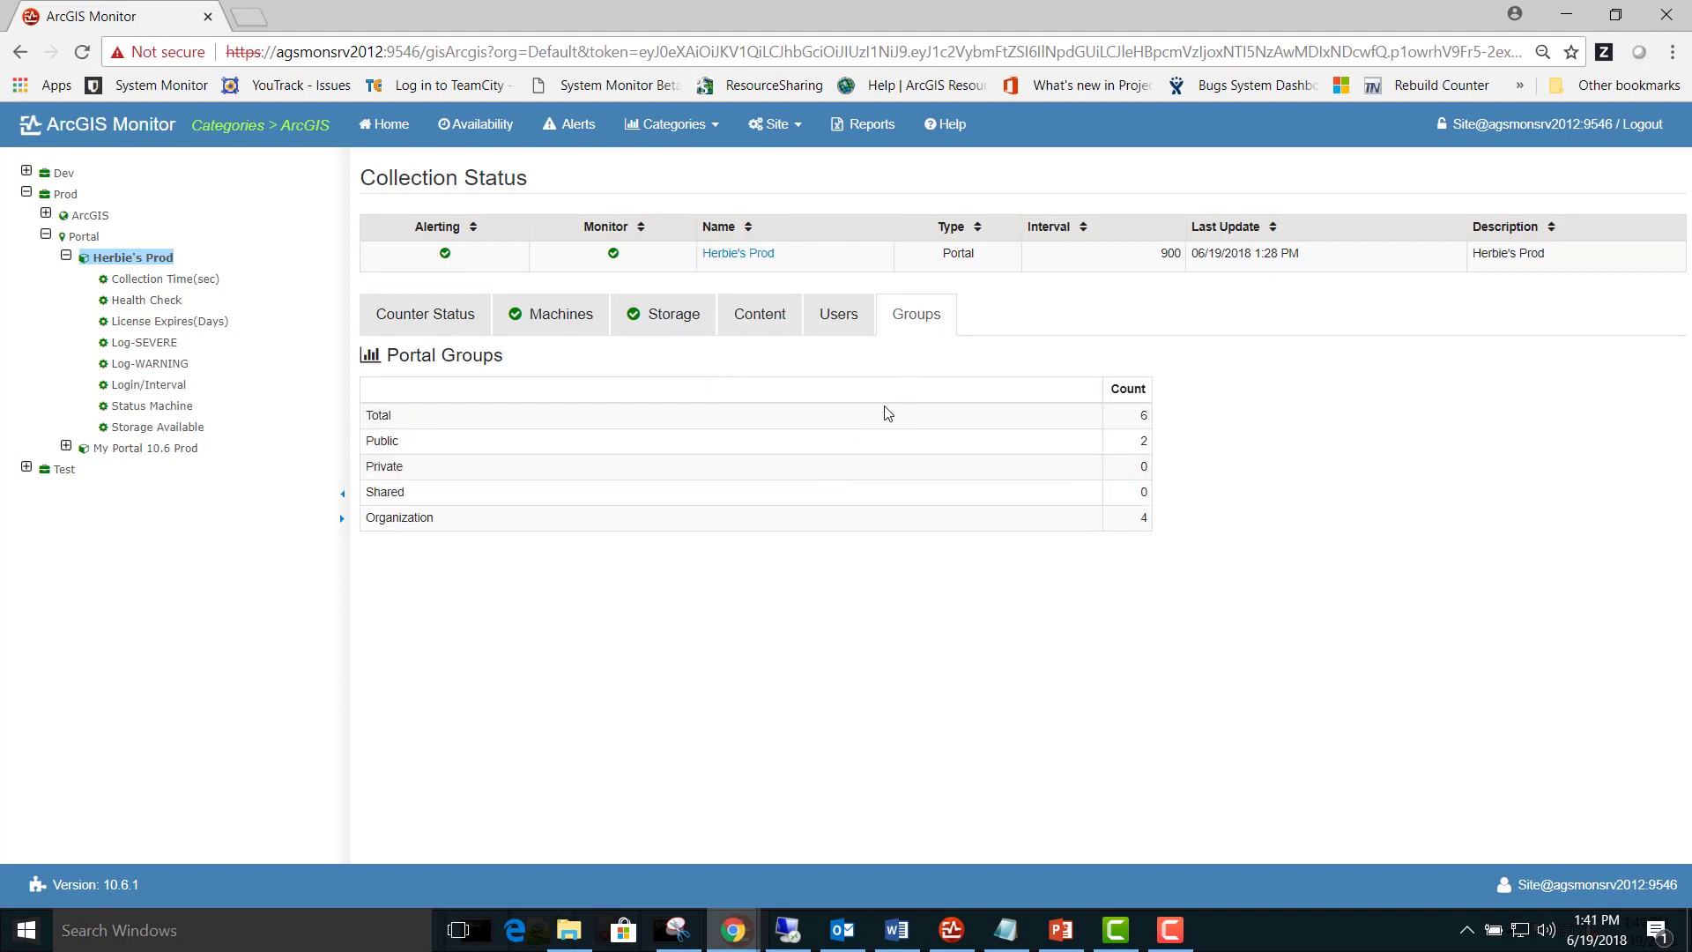